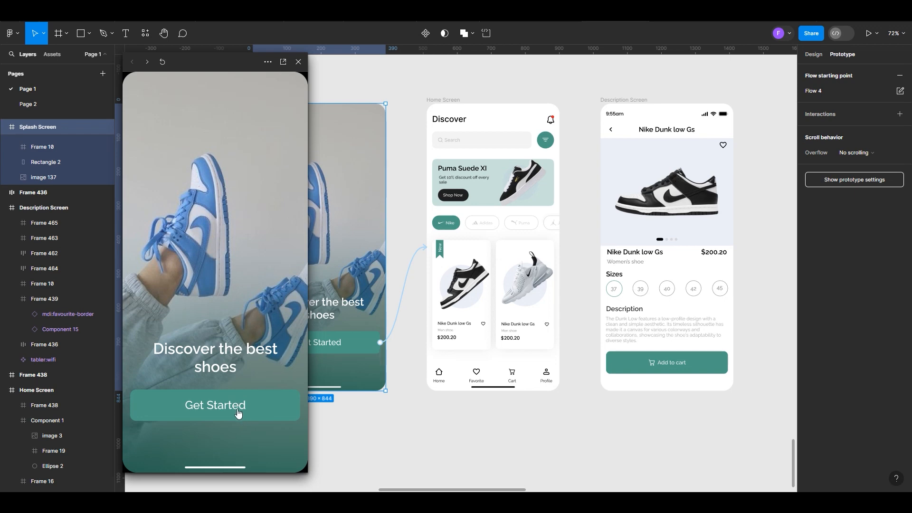
Preview the shoe app prototype from the splash screen to the product description and switch between the shoe images
left_click(228, 413)
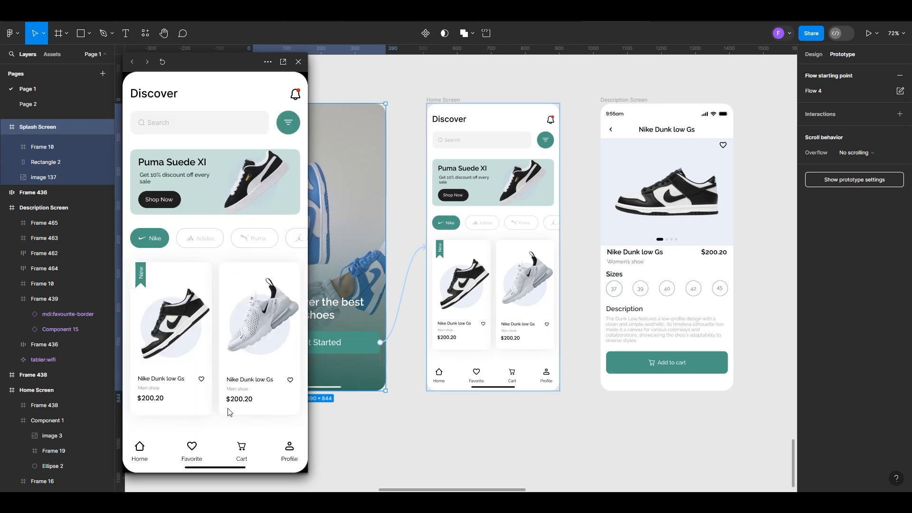
left_click(182, 290)
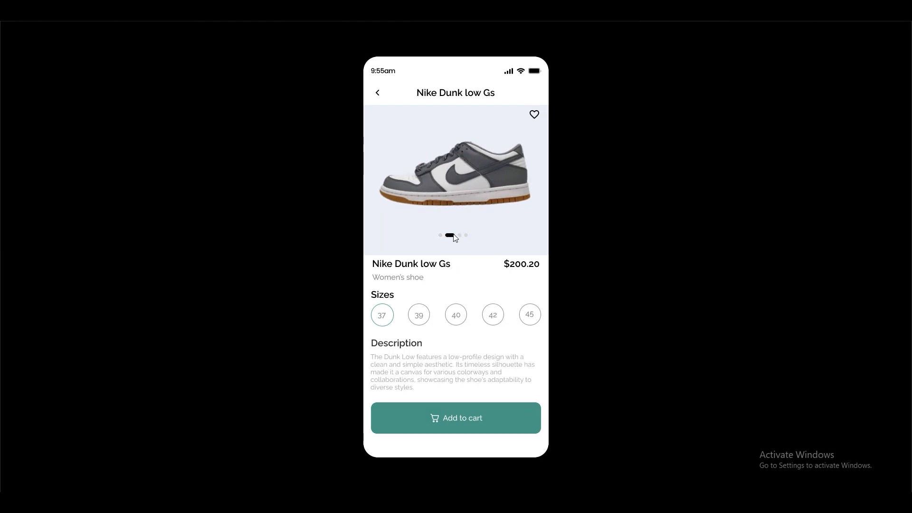
left_click(459, 235)
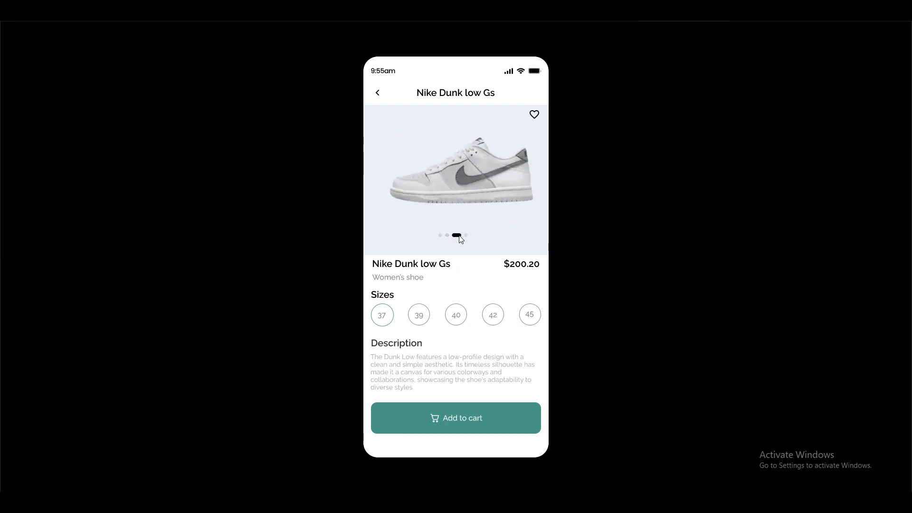
left_click(466, 235)
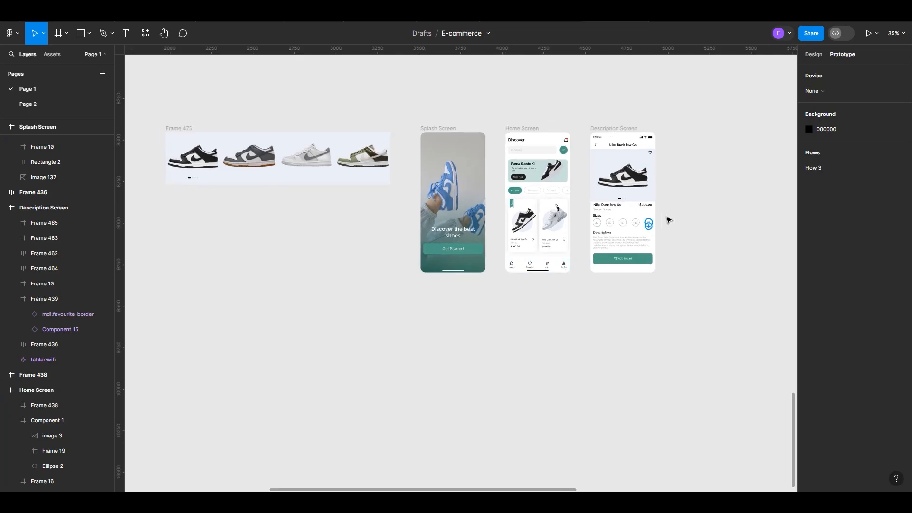
Link the Splash Screen's Get Started button to the Home Screen with an On click trigger and Instant animation
scroll(670, 209, "up", 5)
scroll(345, 163, "up", 3)
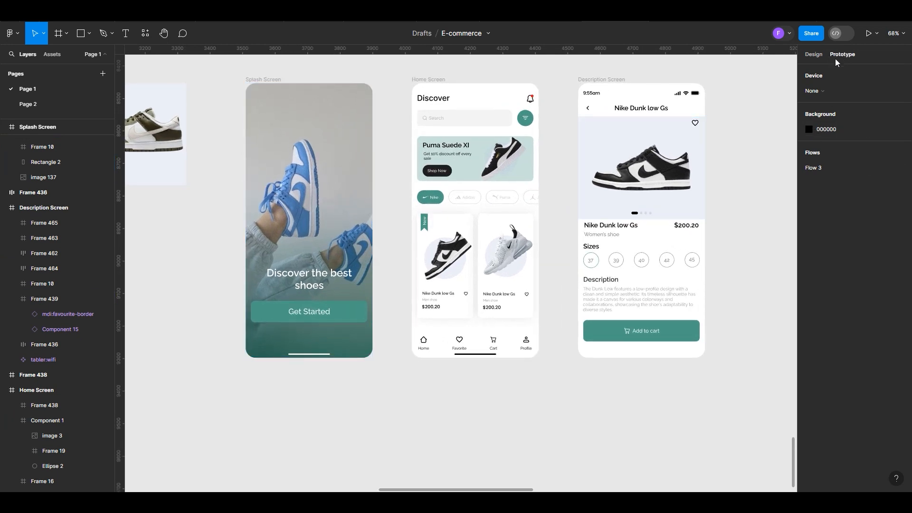
left_click(335, 317)
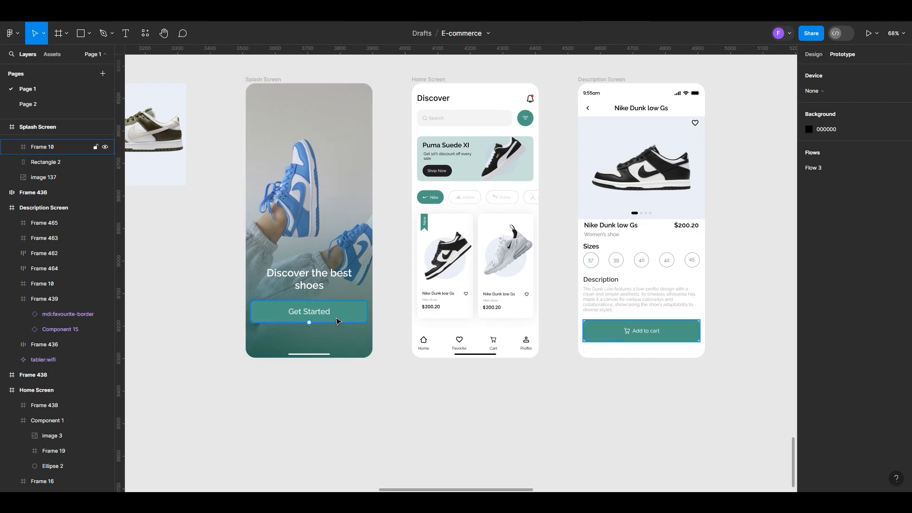
left_click(337, 322)
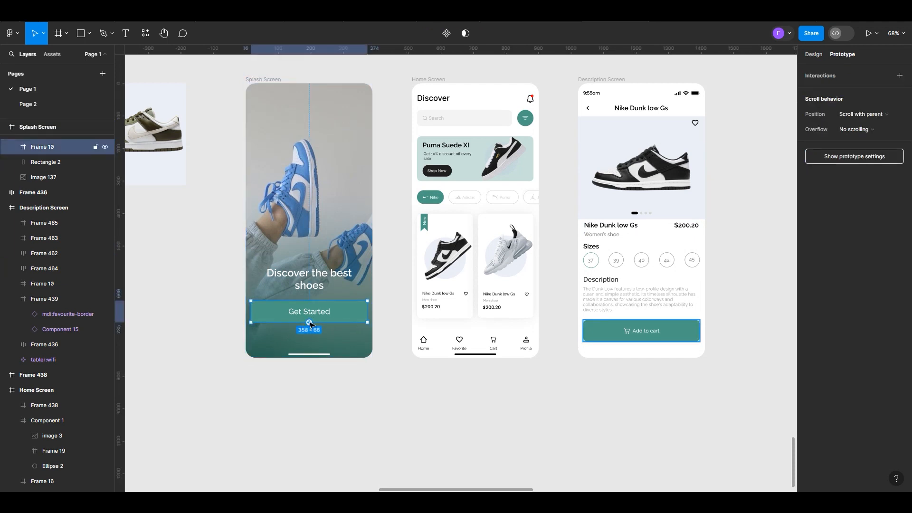
left_click_drag(309, 323, 435, 209)
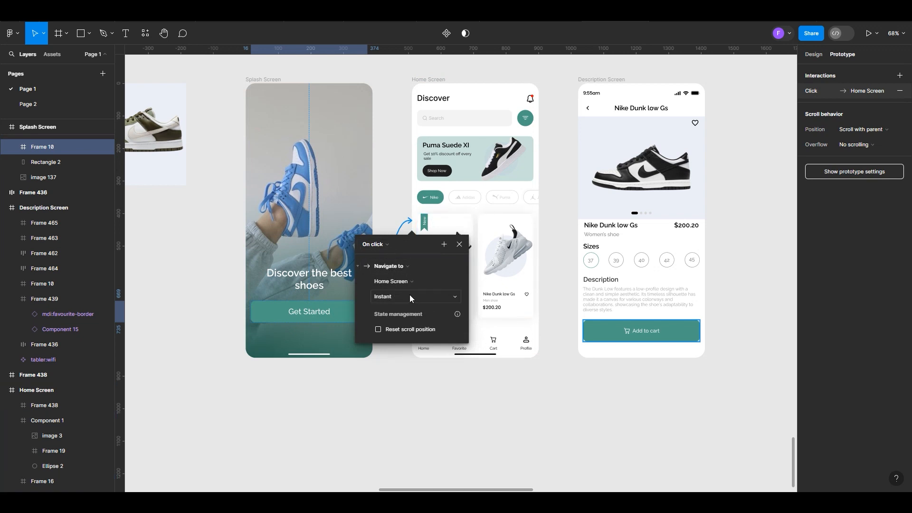
left_click(375, 244)
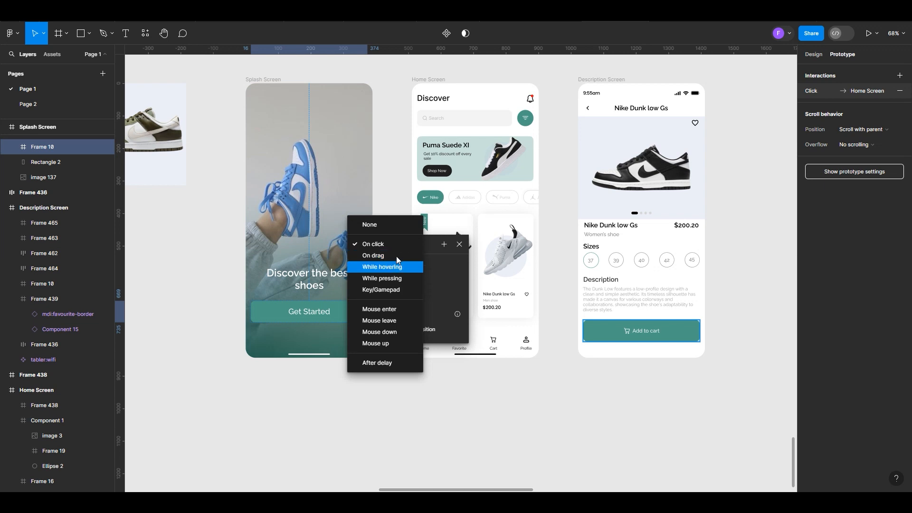
left_click(388, 245)
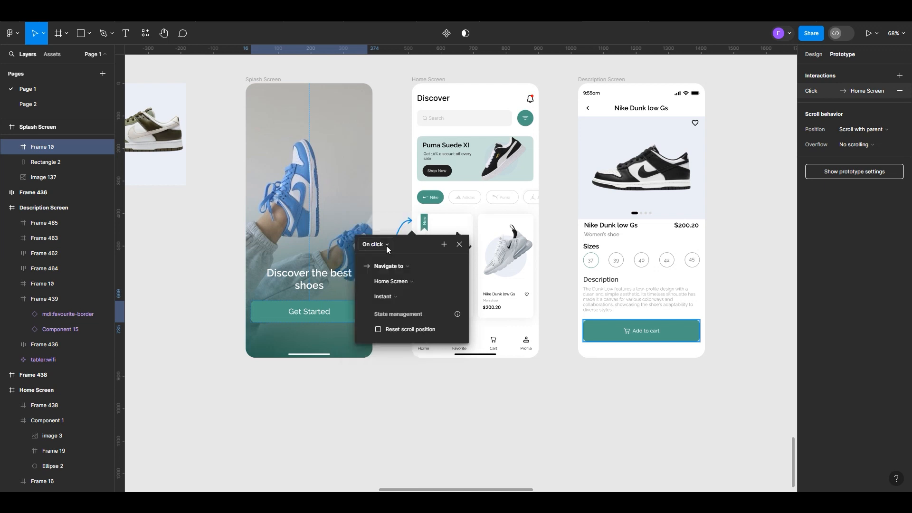
left_click(397, 300)
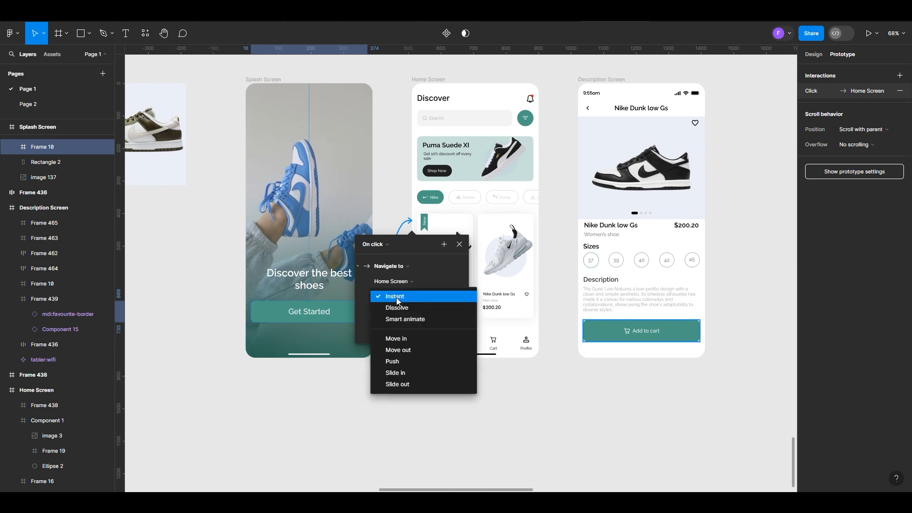
left_click(397, 298)
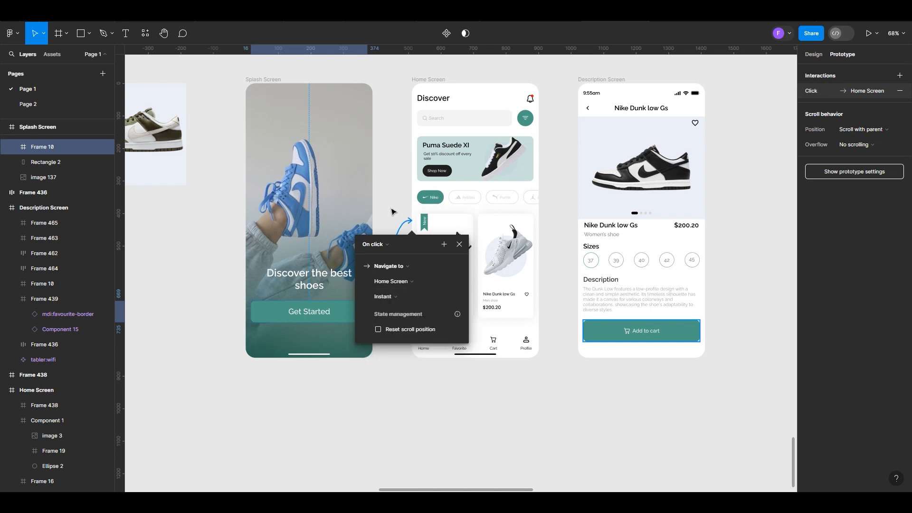
left_click(391, 212)
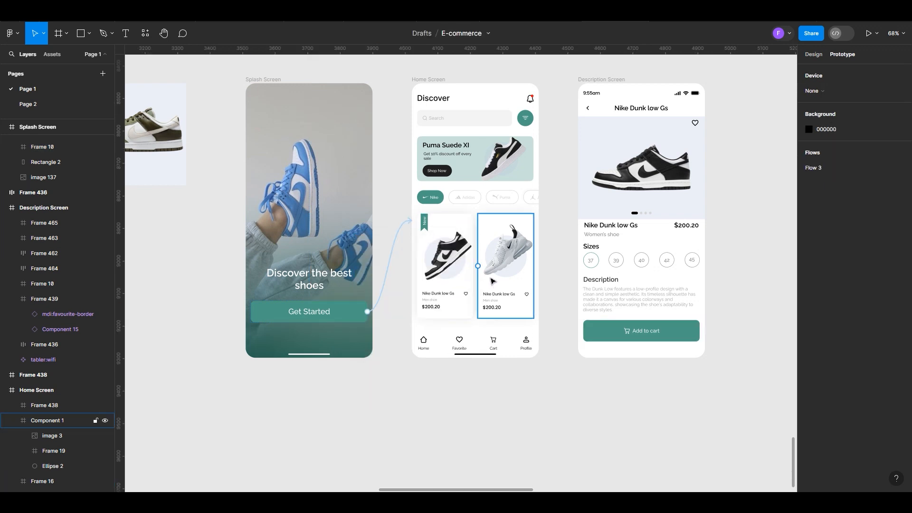
Link the first Nike Dunk low Gs card on the Home Screen to the Description Screen, navigating on click
scroll(451, 278, "up", 3)
left_click(441, 280)
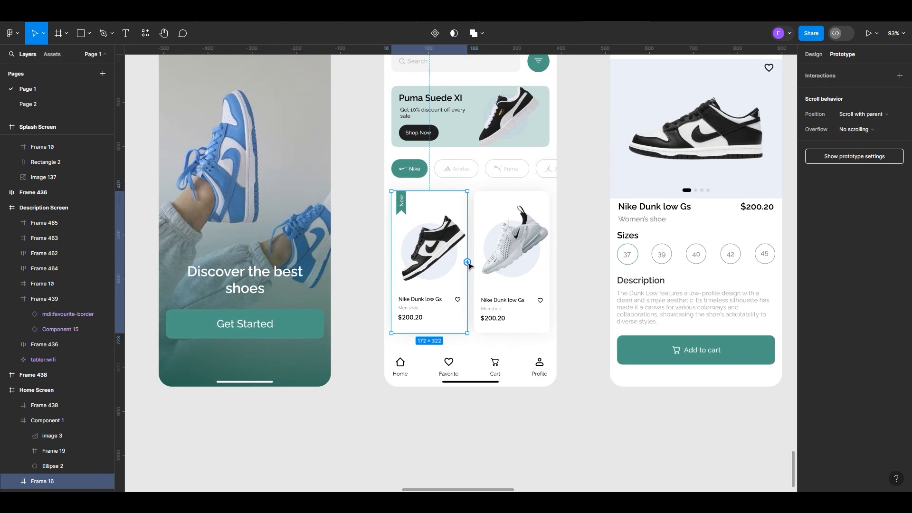
left_click_drag(468, 262, 628, 166)
scroll(346, 257, "down", 3)
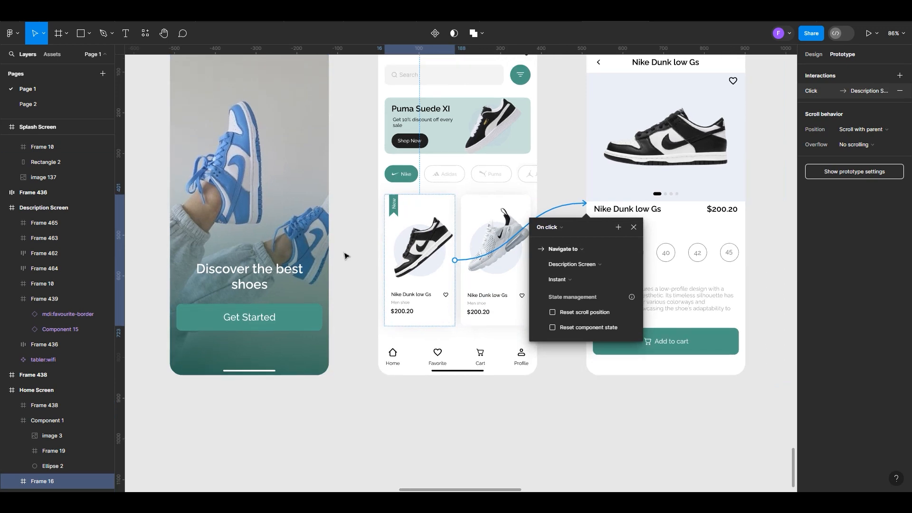
left_click(635, 403)
Make the Splash Screen a flow starting point
scroll(632, 404, "down", 2)
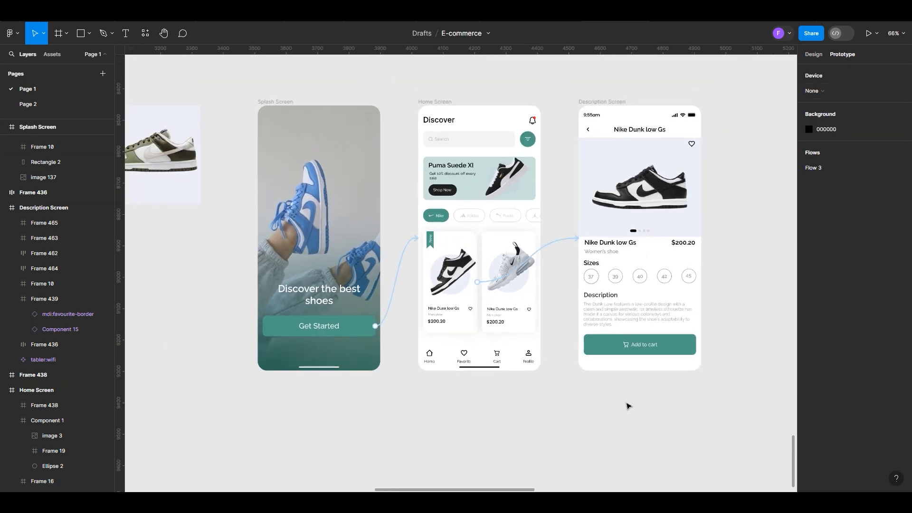
scroll(381, 390, "down", 1)
scroll(285, 328, "up", 1)
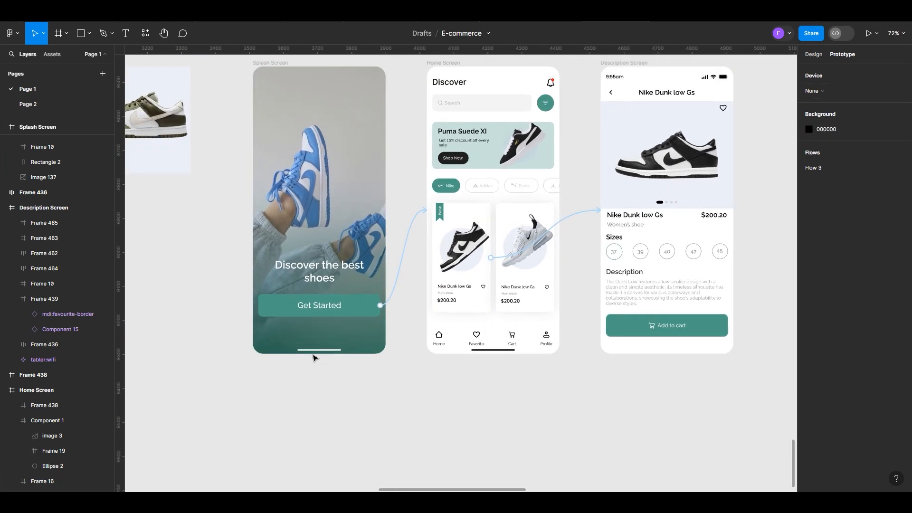
scroll(248, 334, "up", 3)
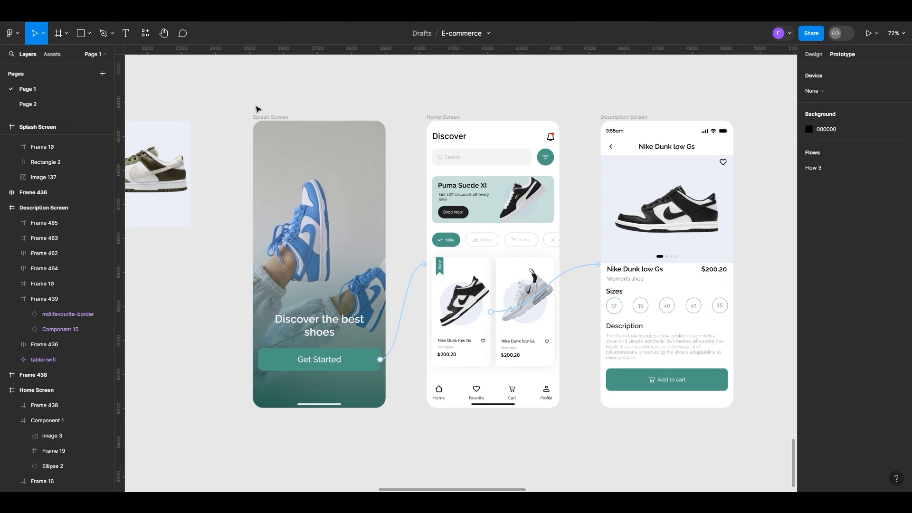
left_click(262, 116)
left_click(262, 117)
scroll(263, 119, "down", 1)
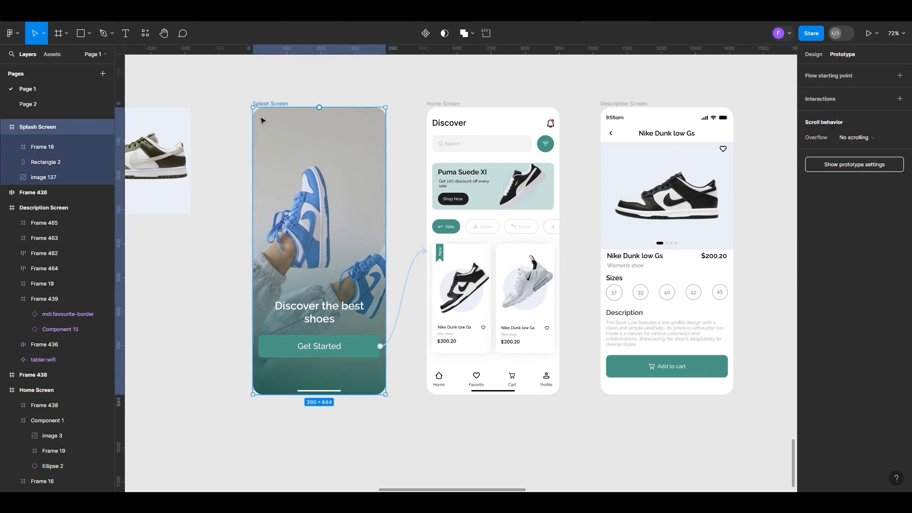
left_click(825, 76)
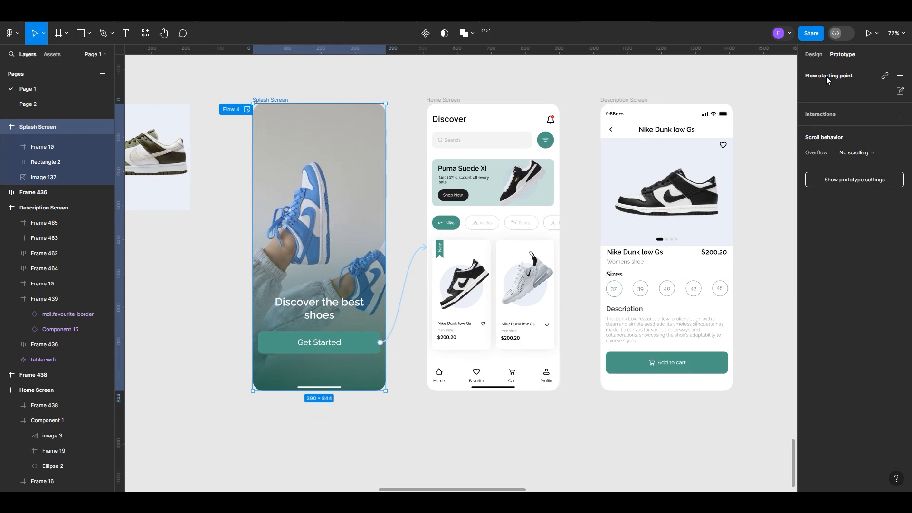
Preview the flow from the Splash Screen through Get Started and the first shoe card, and close the preview
left_click(247, 109)
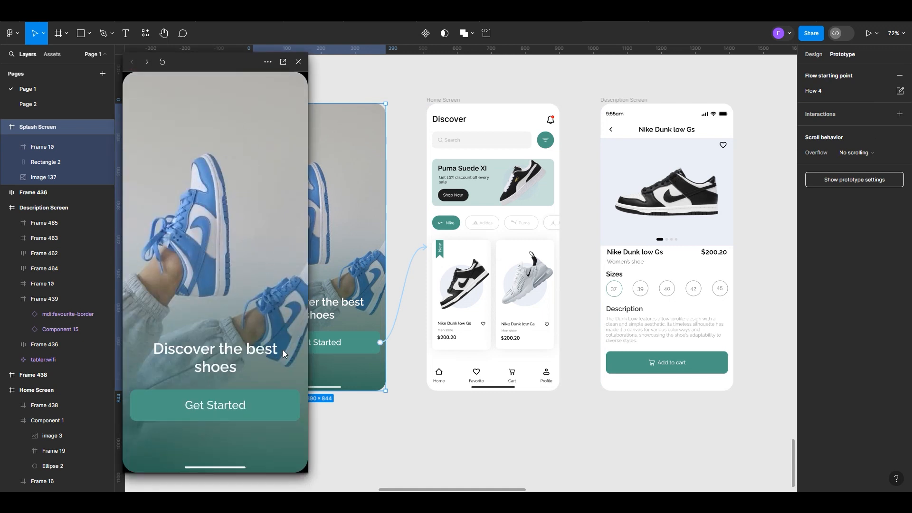
left_click(229, 413)
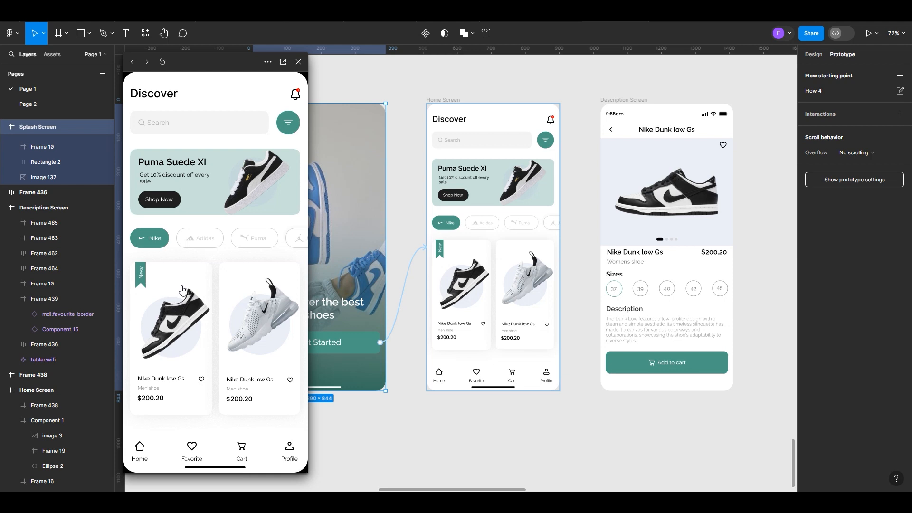
left_click(183, 290)
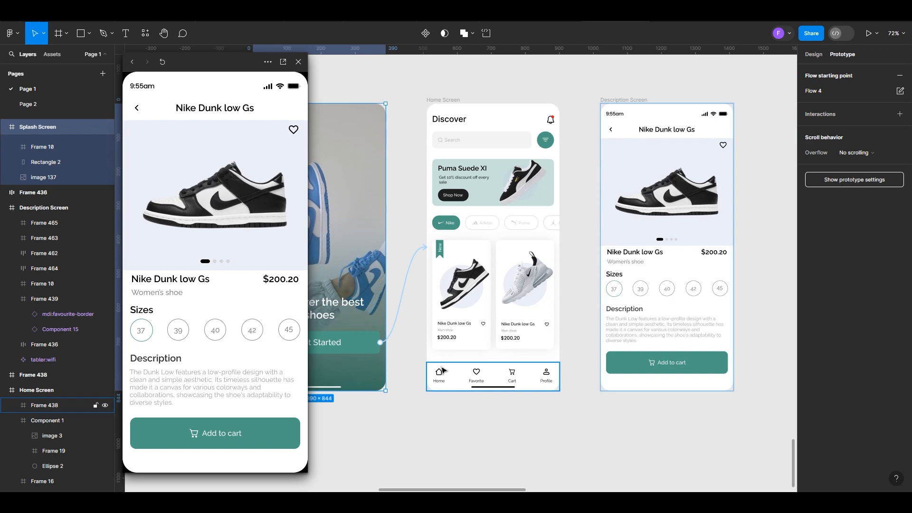
left_click(438, 432)
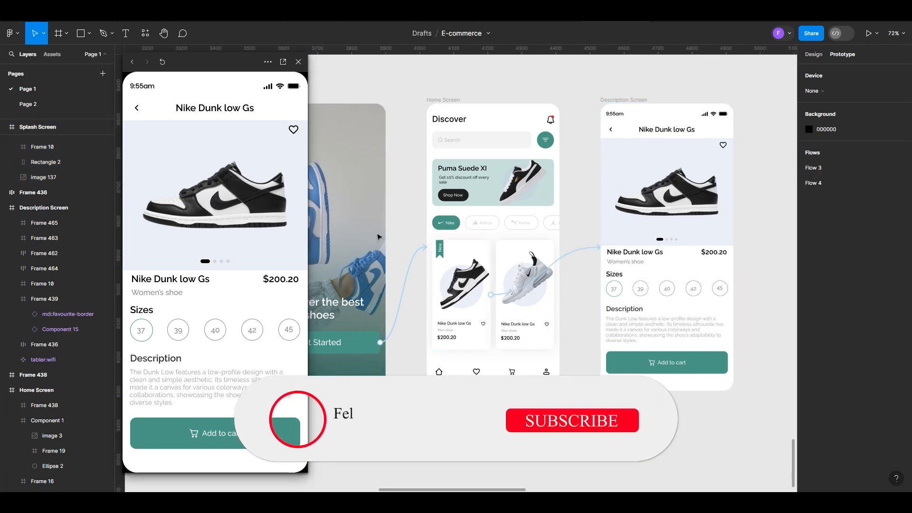
left_click(299, 61)
Switch to the design settings and move Frame 475 with the four shoes to about X 1926, Y 8594
scroll(471, 285, "down", 5)
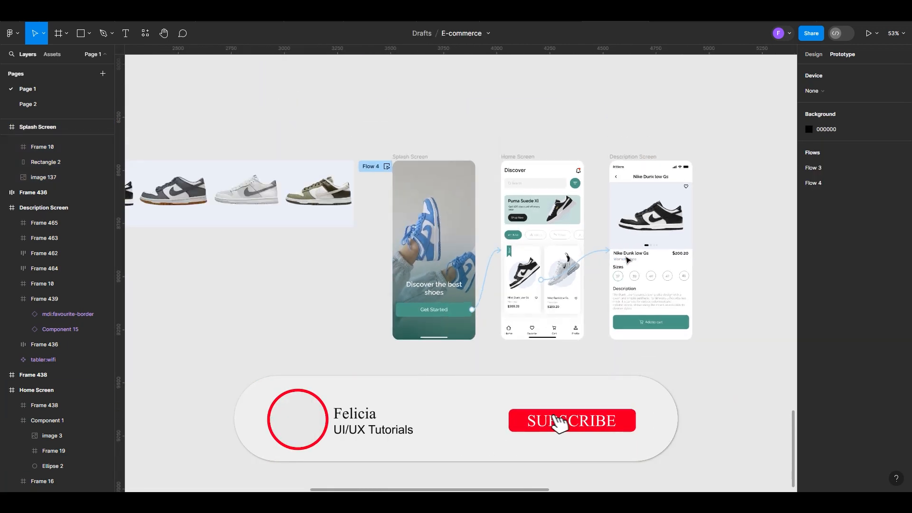
scroll(404, 280, "up", 5)
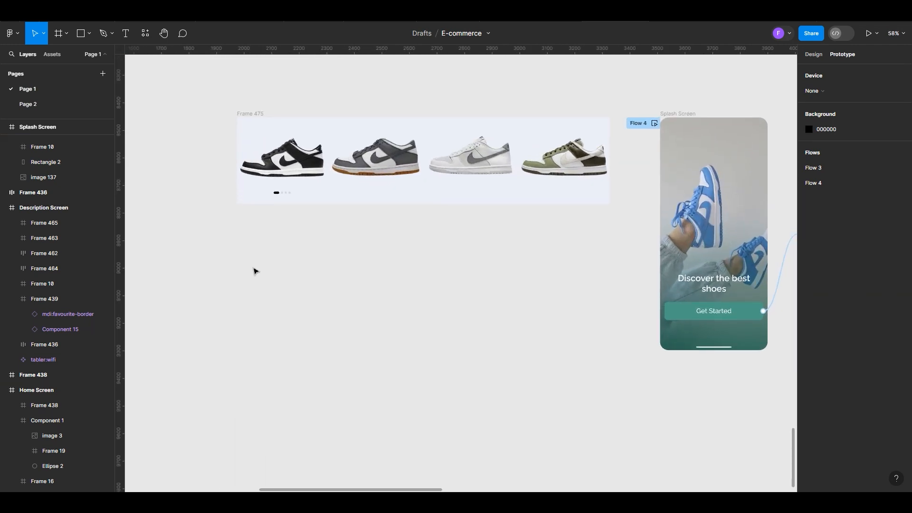
scroll(255, 269, "up", 1)
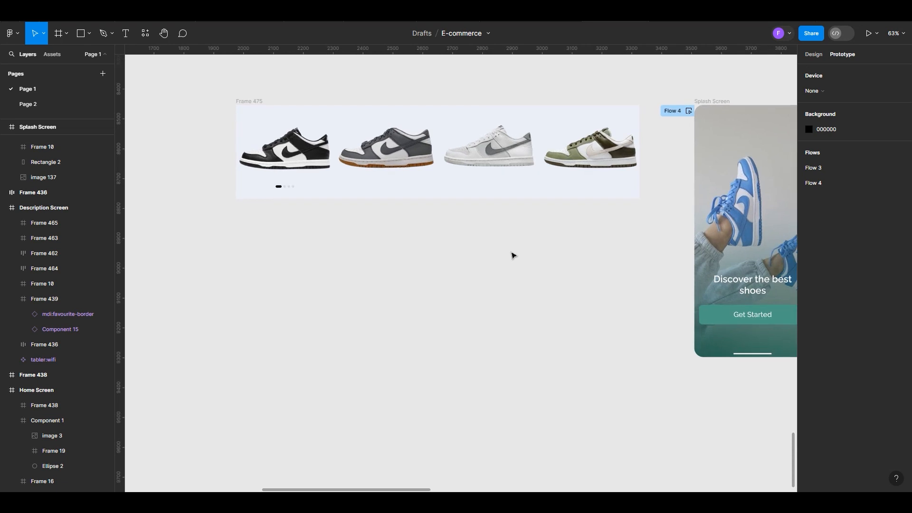
left_click(815, 56)
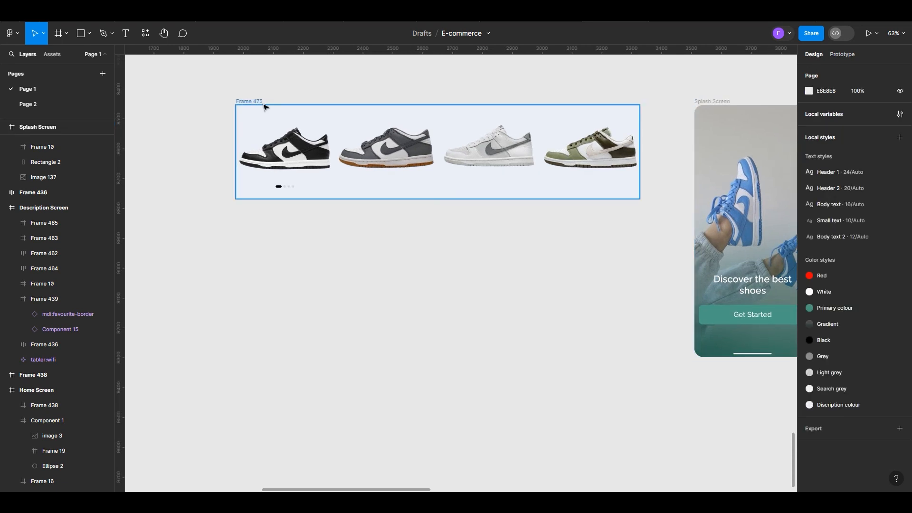
left_click_drag(259, 102, 245, 144)
scroll(245, 144, "down", 1)
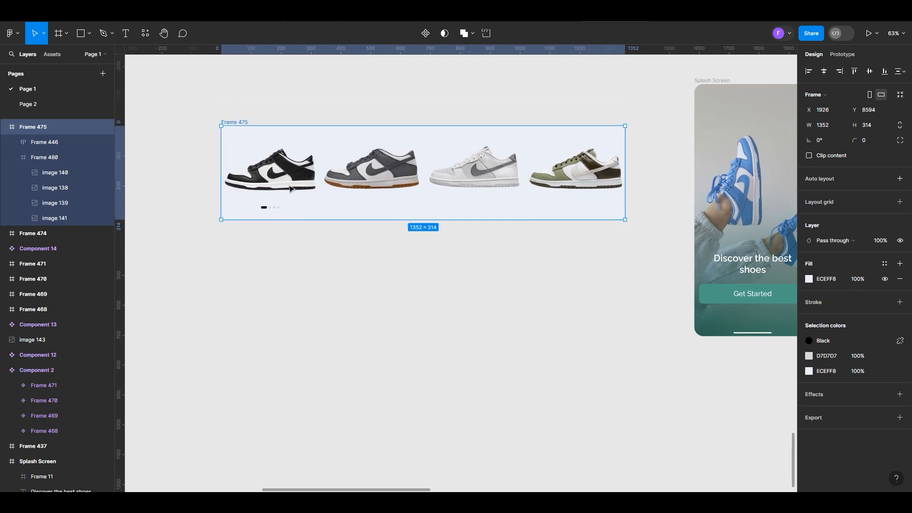
Try moving the black-and-white shoe image down out of Frame 475 and undo the move
double_click(291, 188)
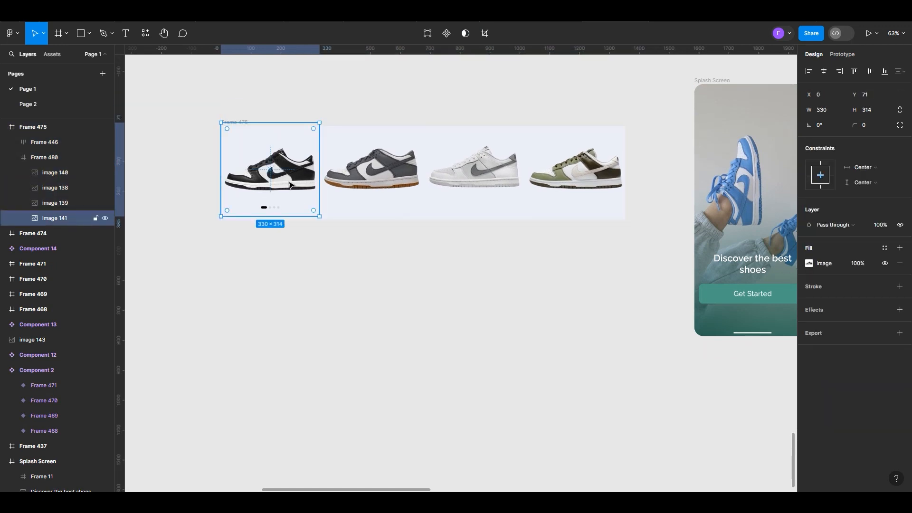
left_click_drag(291, 185, 310, 345)
key("ctrl+z")
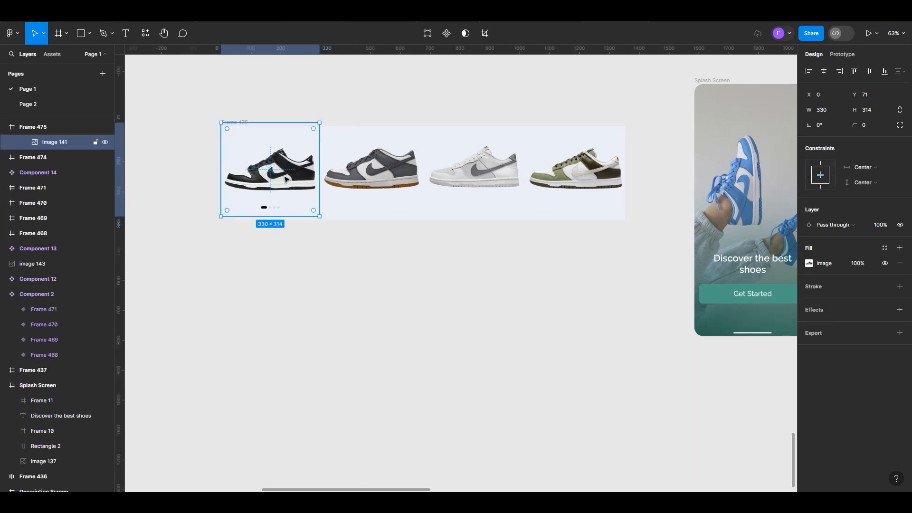
Add the other three shoe images in Frame 475 to the selection and wrap all four in a new frame
left_click(379, 173, "shift")
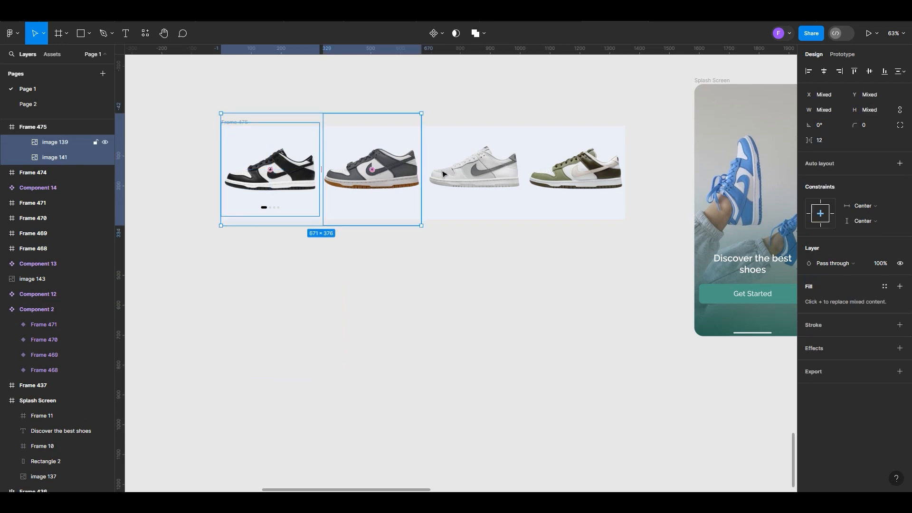
left_click(442, 174, "shift")
left_click(573, 171, "shift")
right_click(492, 159)
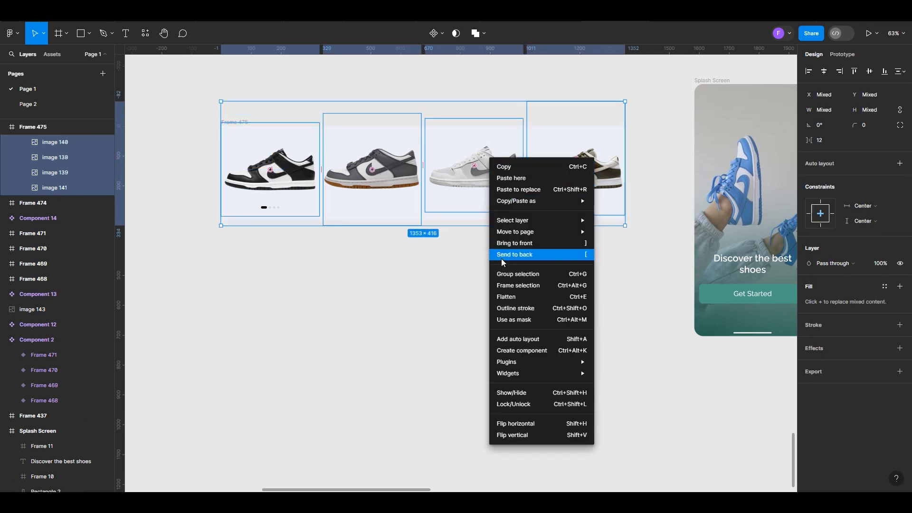
left_click(504, 286)
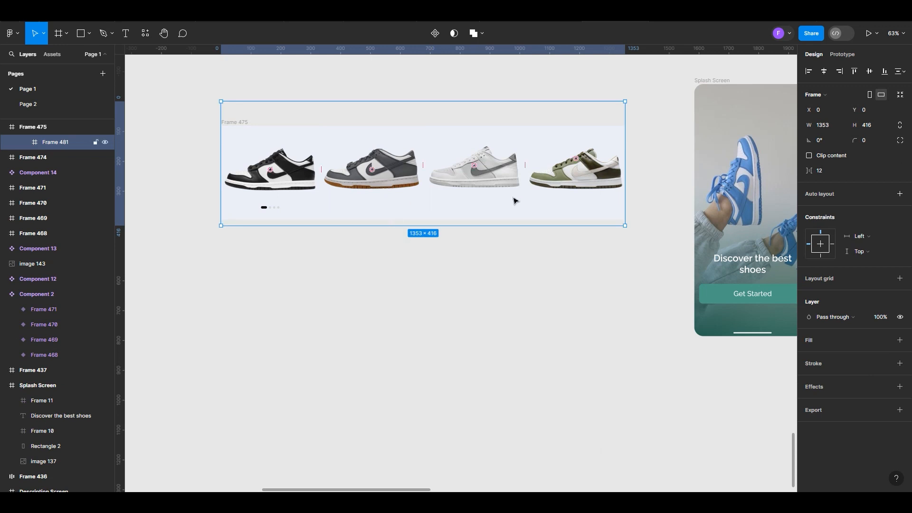
left_click(416, 284)
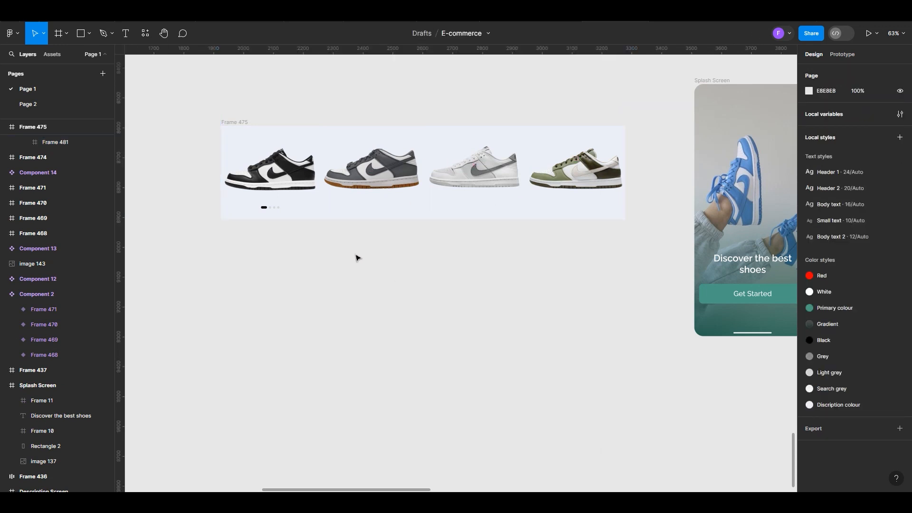
Examine the extents of the nested frames around the four shoe images inside Frame 475
left_click(267, 168)
key("ctrl+alt+g")
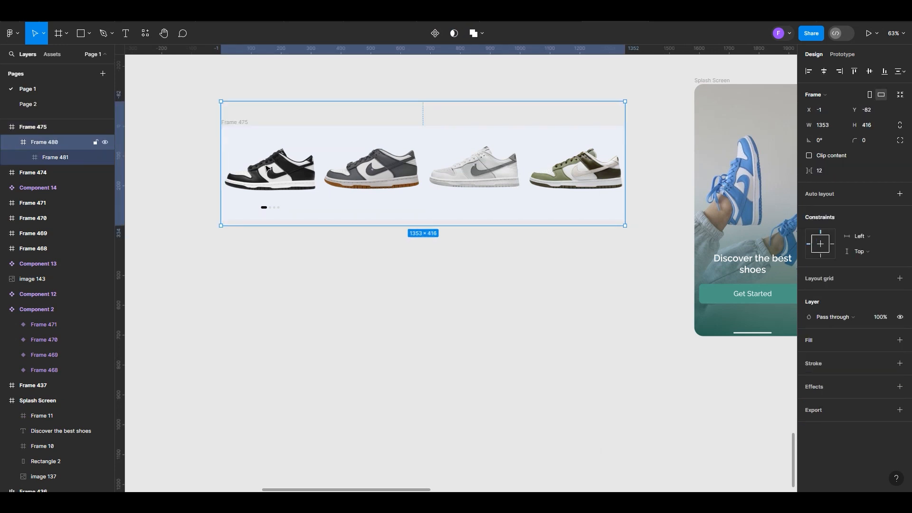
scroll(264, 190, "up", 5)
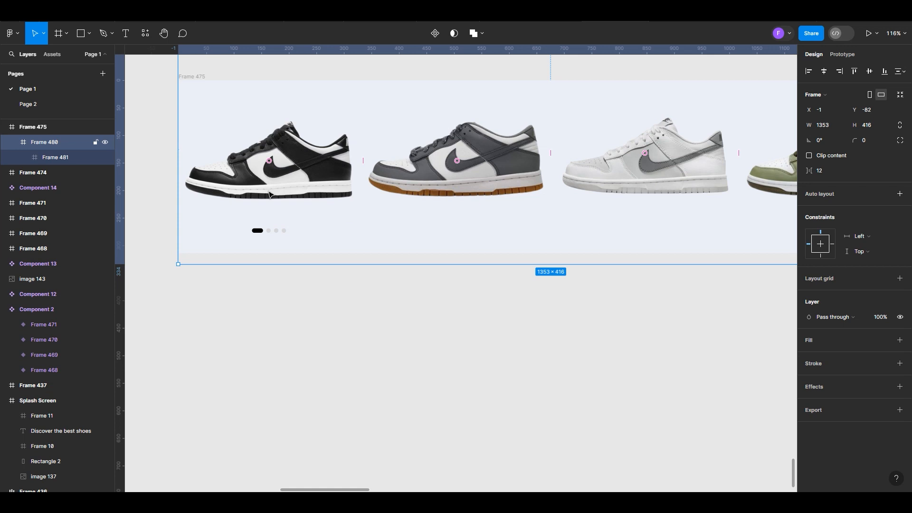
scroll(269, 193, "down", 3)
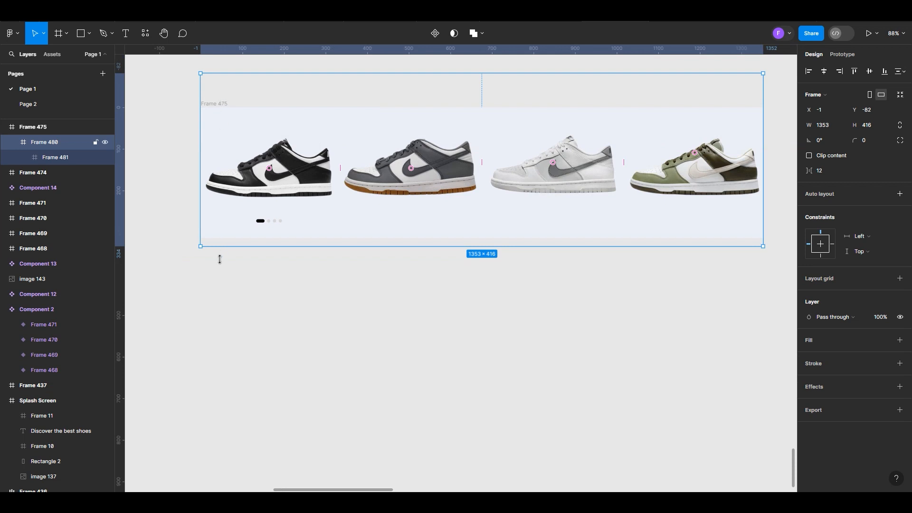
left_click(256, 310)
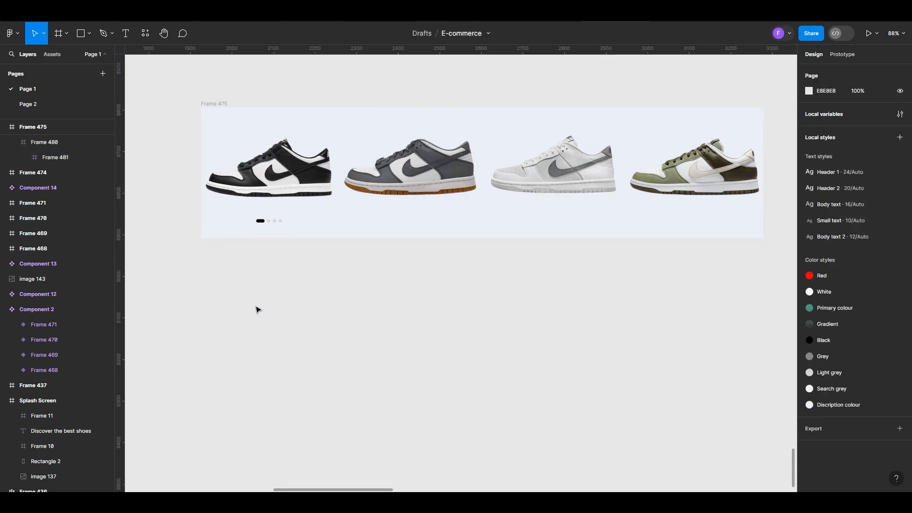
scroll(223, 299, "up", 1)
scroll(224, 299, "down", 2)
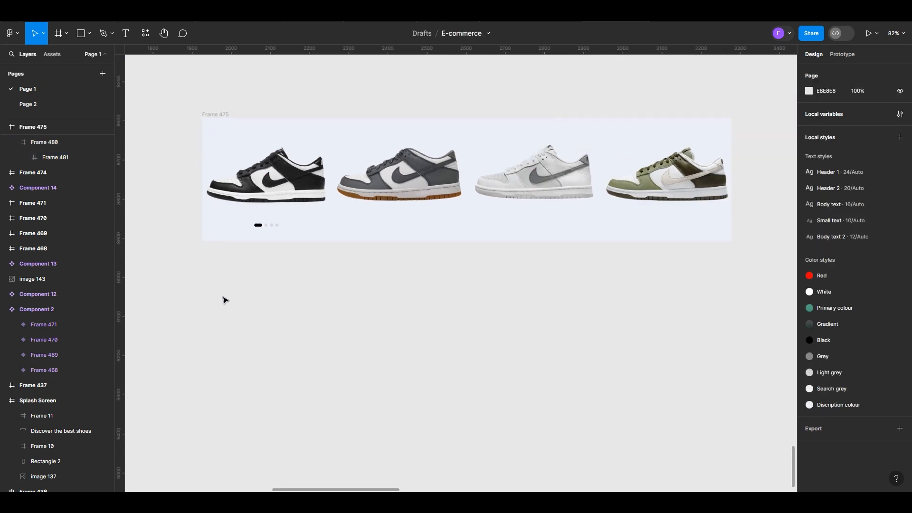
scroll(224, 300, "up", 1)
left_click(216, 109)
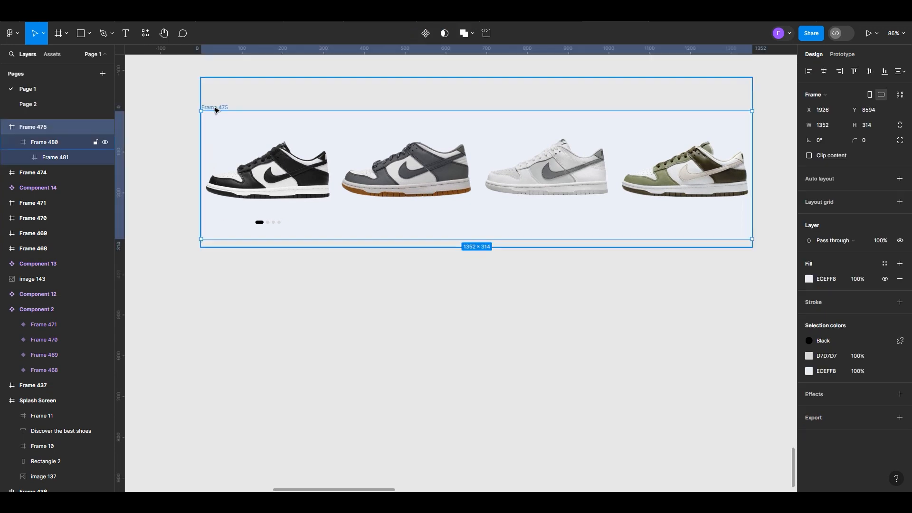
left_click(190, 114)
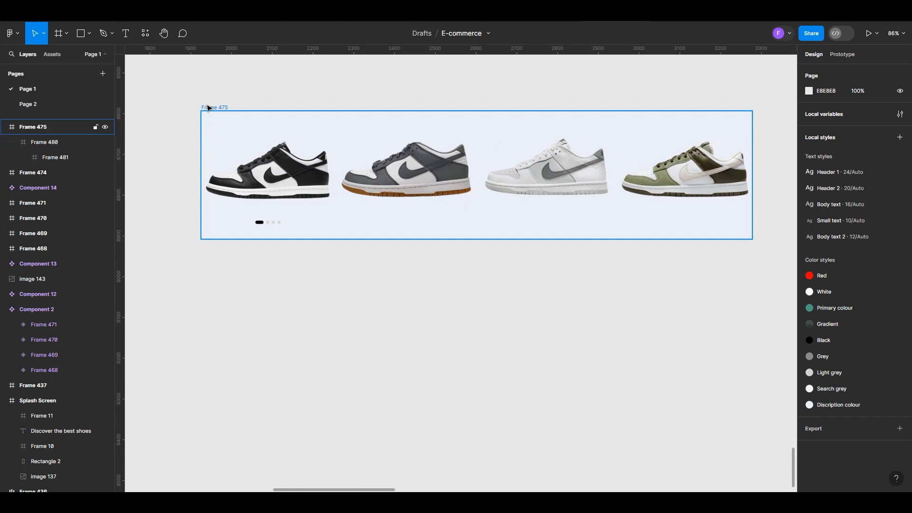
Wrap Frame 475 in a new outer frame and narrow it to 341 wide around the black-and-white shoe
left_click(208, 108)
right_click(208, 107)
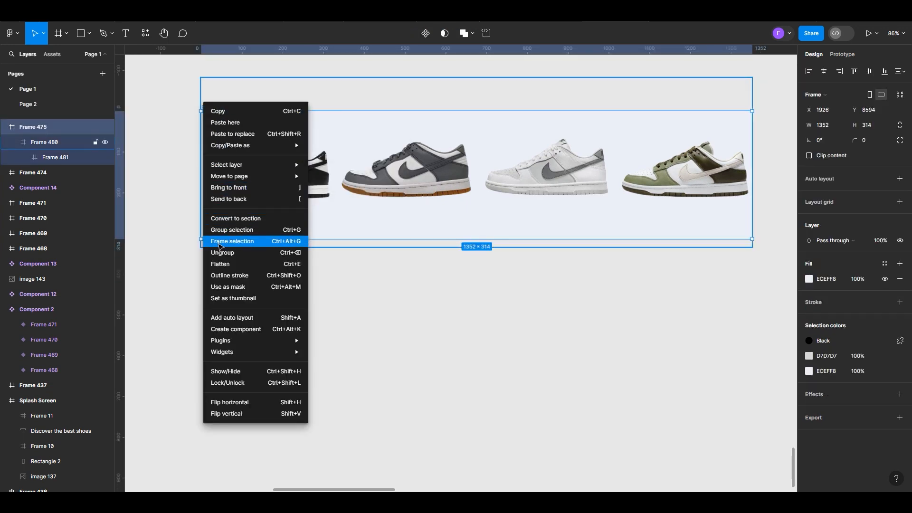
left_click(219, 246)
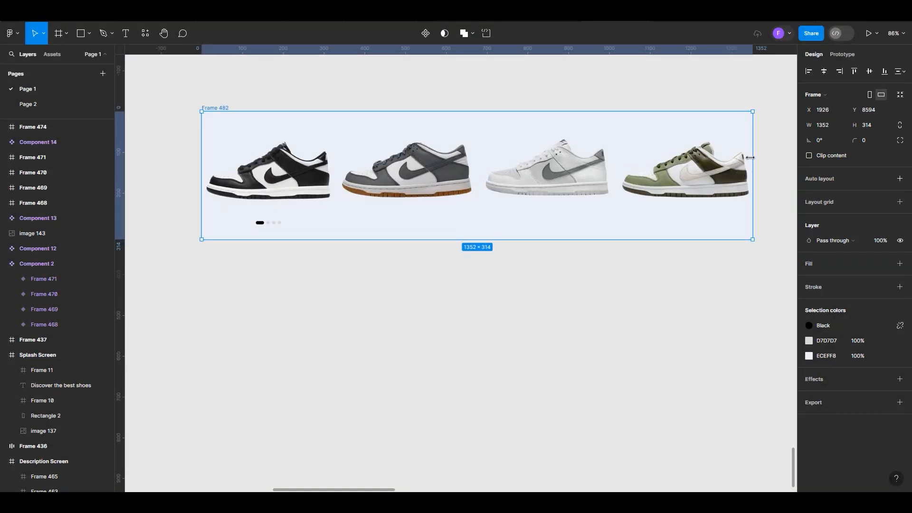
left_click_drag(751, 157, 341, 193)
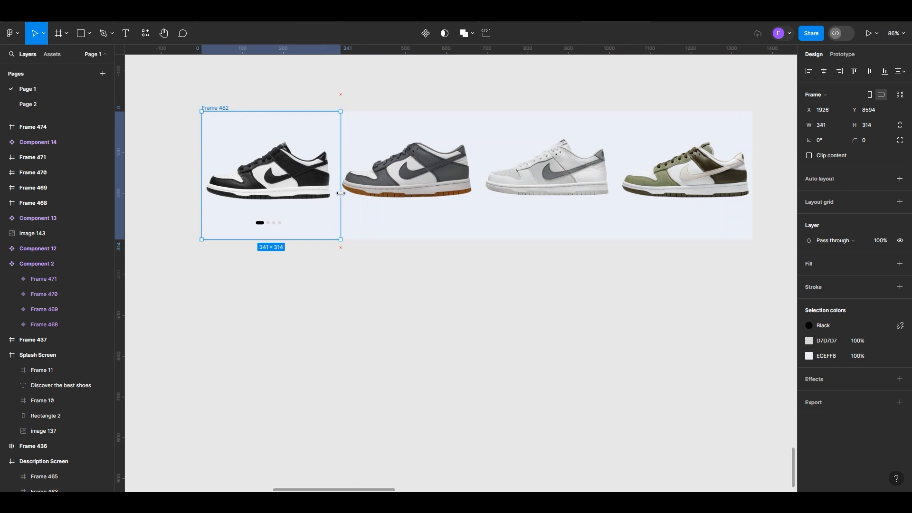
Try clipping the outer frame's content and moving the frame to X 1978, Y 8573, and undo both changes
left_click(809, 156)
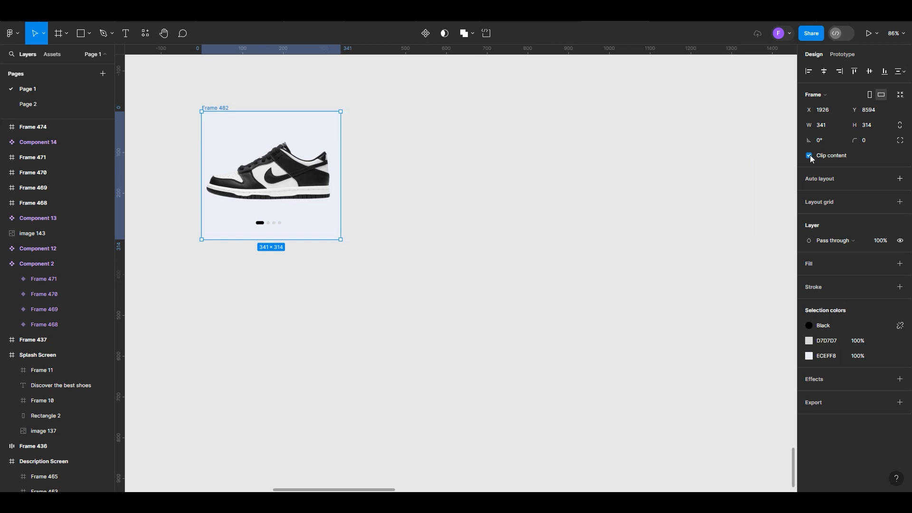
left_click(440, 212)
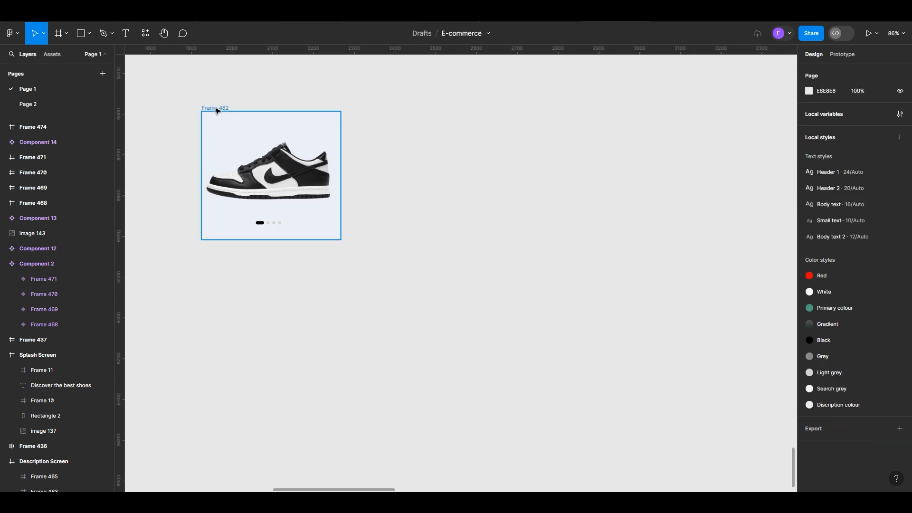
mouse_move(226, 108)
left_mouse_down()
mouse_move(320, 100)
mouse_move(241, 101)
left_mouse_up()
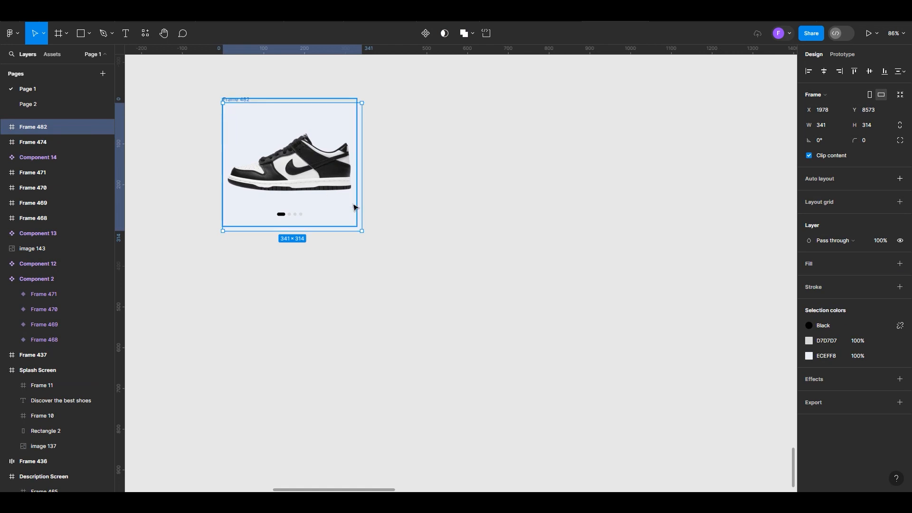
key("ctrl+z")
key("ctrl+z")
key("ctrl+z")
key("ctrl+z")
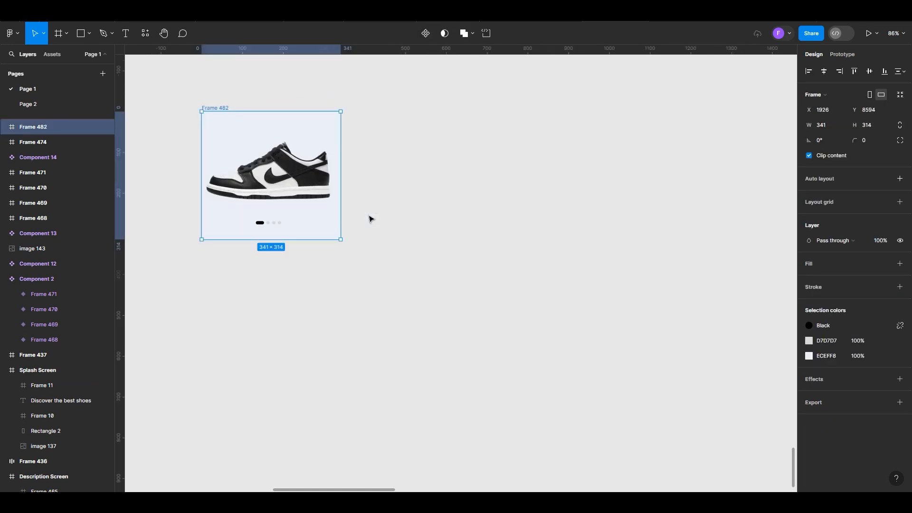
Set the rotation of the dark grey shoe image, the second in the row, to 40°
double_click(427, 189)
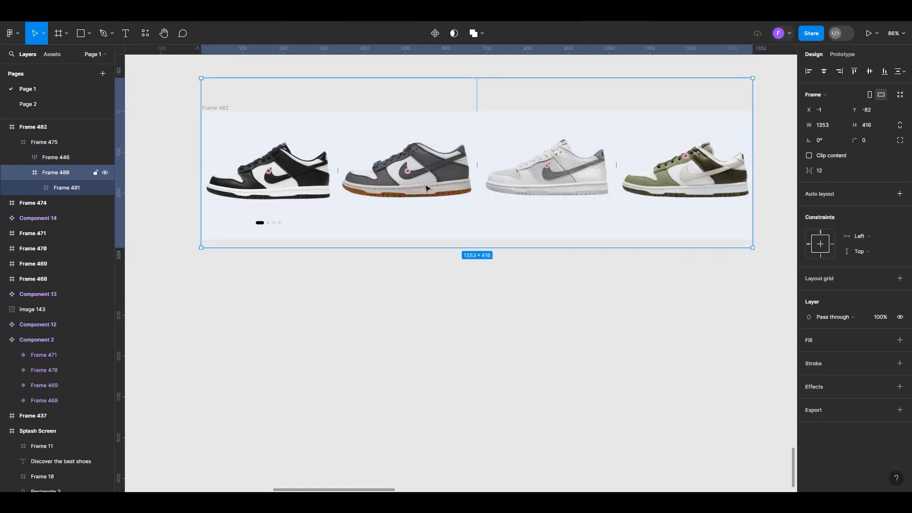
double_click(427, 189)
double_click(427, 188)
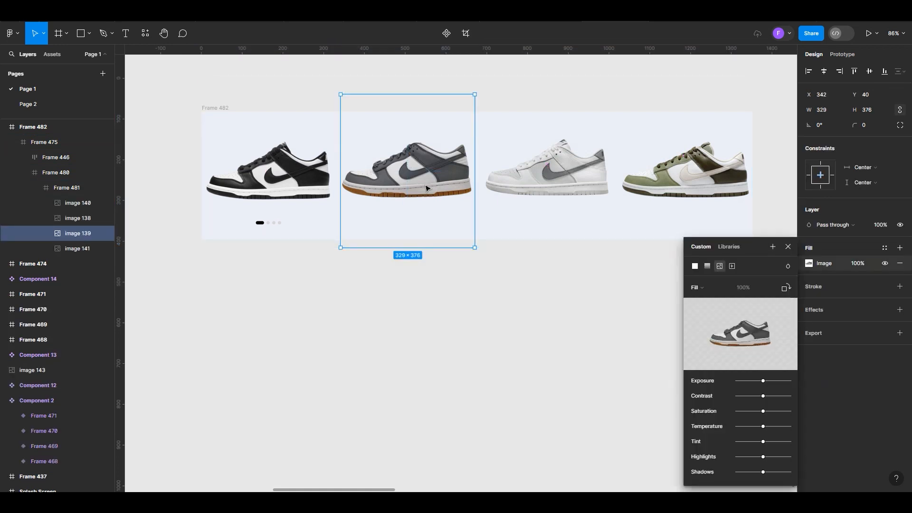
left_click(826, 125)
type("40")
key("Return")
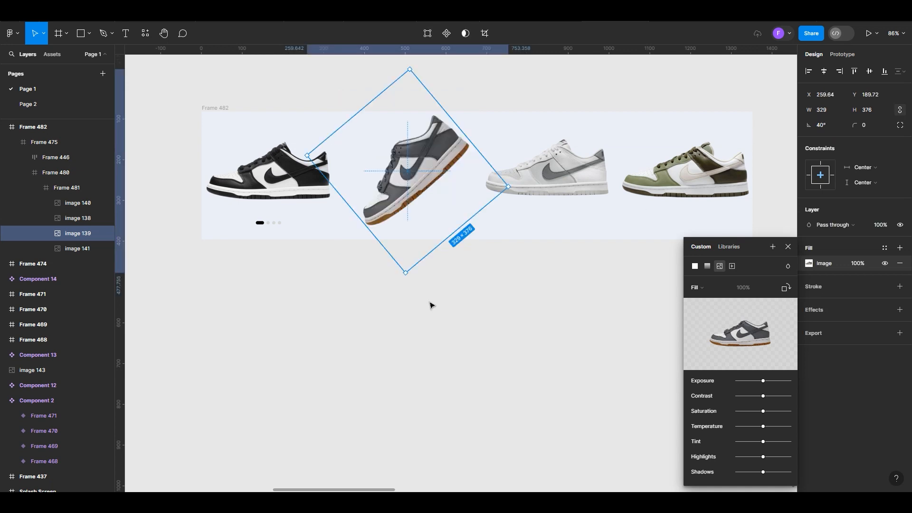
Set the rotation of the light grey and the olive green shoe images to 40° each
left_click(549, 174)
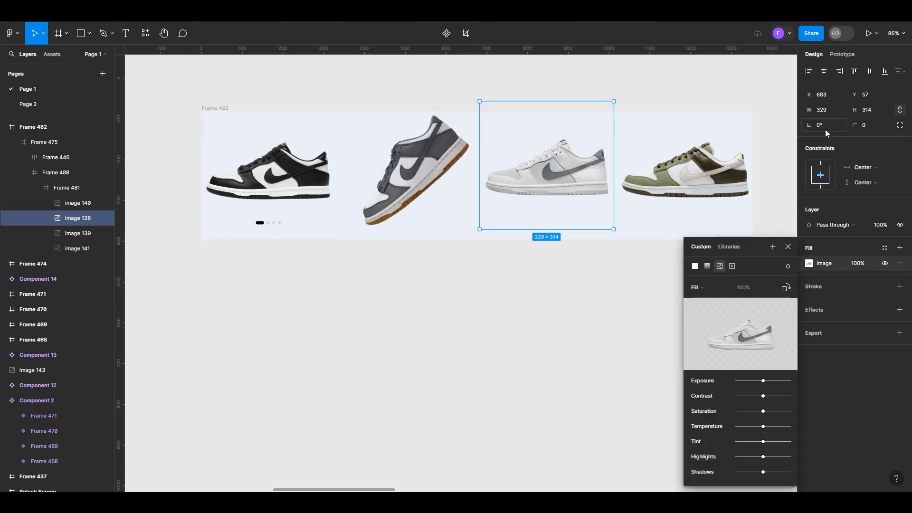
type("40")
key("Return")
left_click(694, 170)
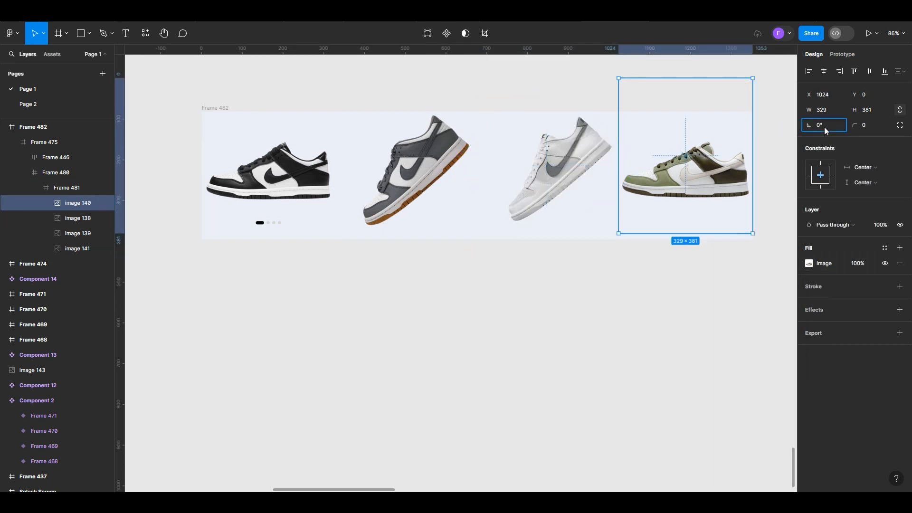
left_click(498, 271)
Move the rotated olive green shoe image left to X 900.03
double_click(704, 181)
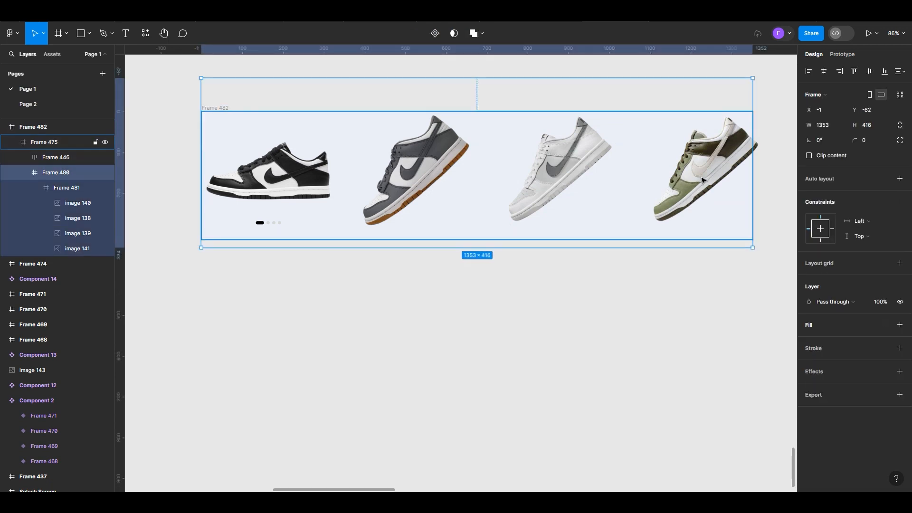
double_click(704, 181)
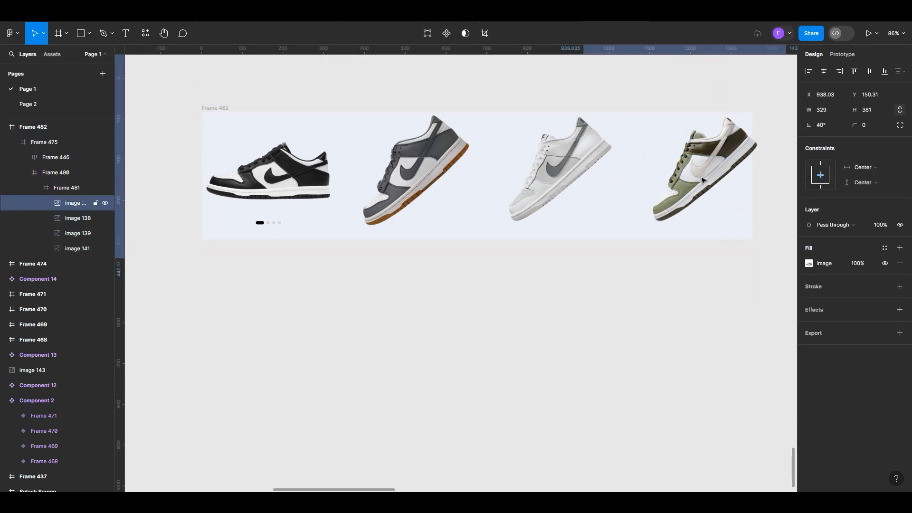
key("Left")
key("Left")
key("Left")
key("Left")
key("Left")
key("Left")
key("Left")
key("Left")
key("Left")
key("Left")
key("Left")
key("Left")
key("Left")
key("Left")
key("Left")
key("Left")
key("Left")
key("Left")
key("Left")
key("Left")
key("Left")
key("Left")
key("Left")
key("Left")
key("Left")
key("Left")
key("Left")
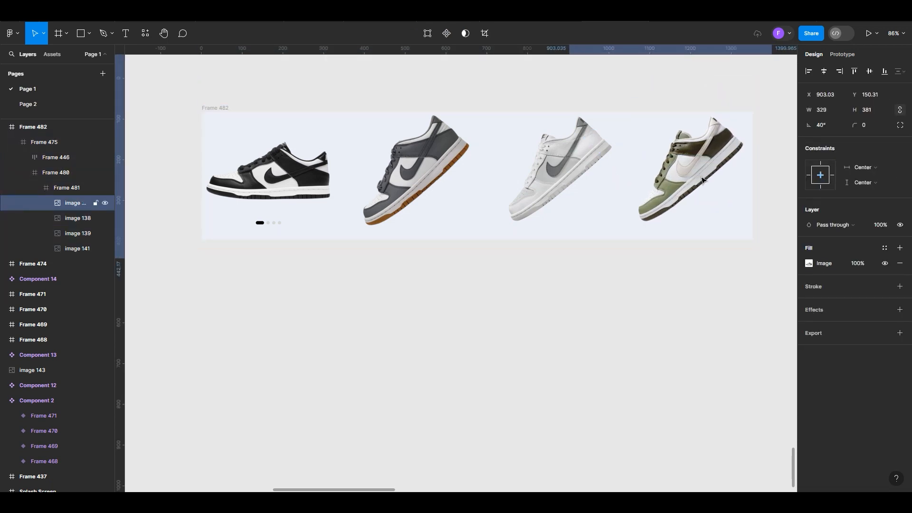
left_click(455, 350)
Clip the content of Frame 482 and move the frame to about X 1855, Y 8595
left_click(212, 109)
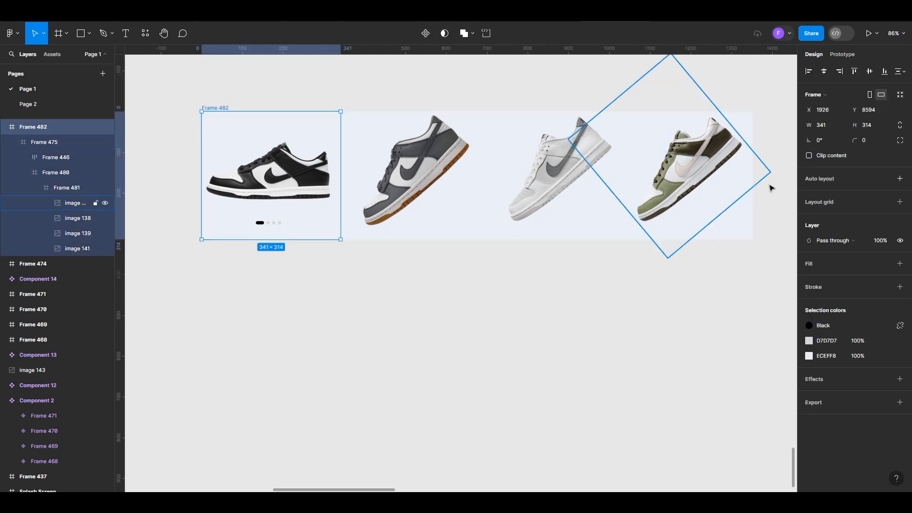
left_click(809, 155)
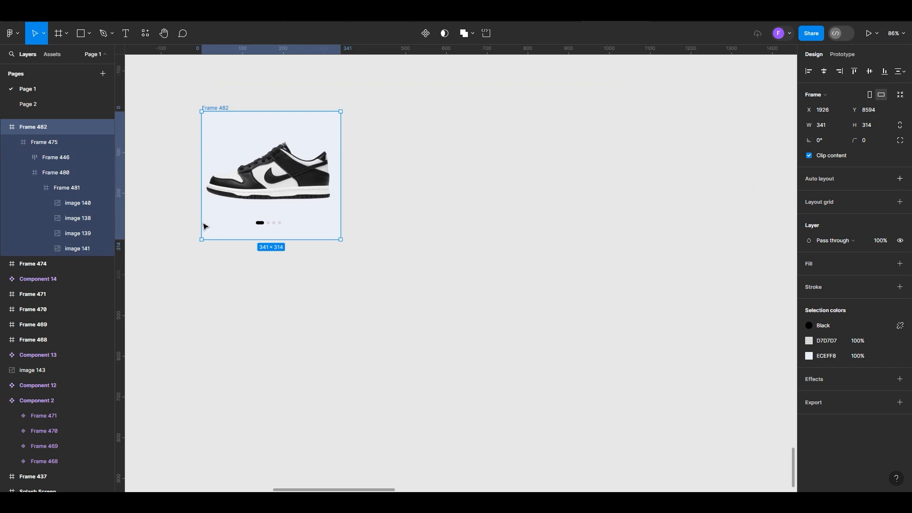
left_click_drag(218, 107, 189, 111)
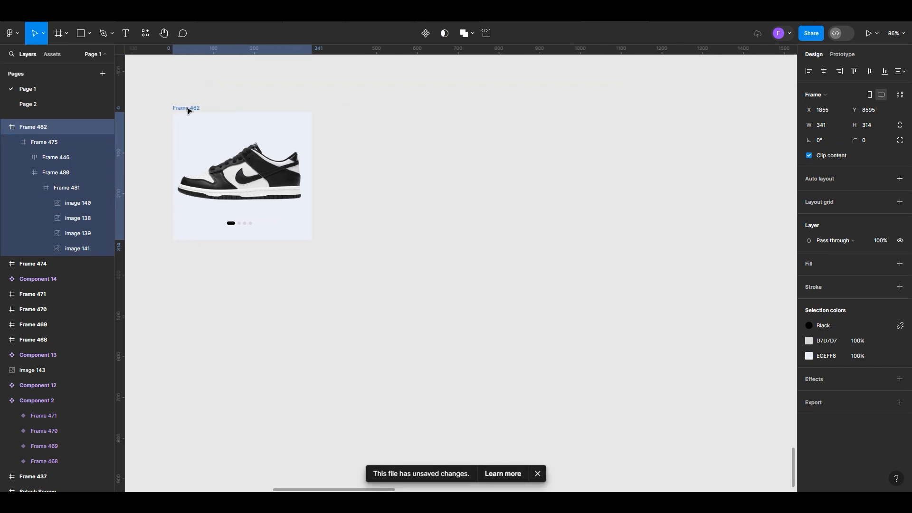
left_click(379, 287)
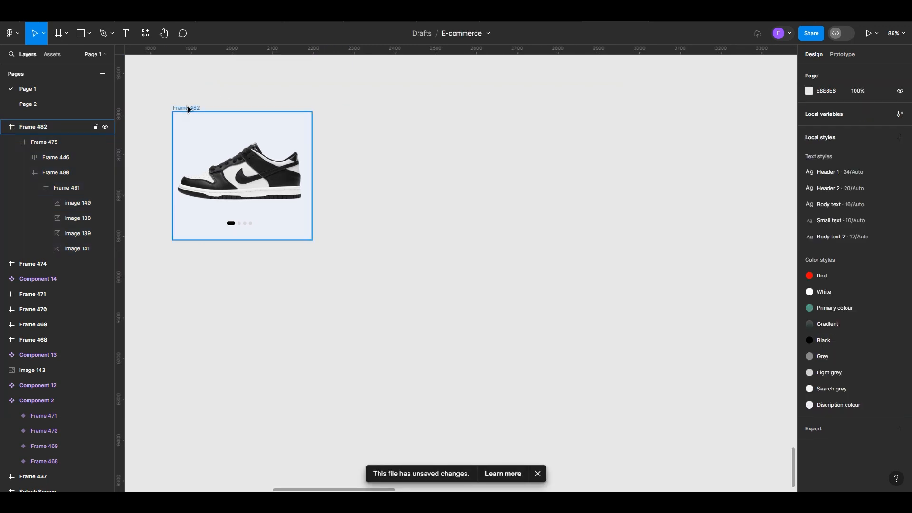
left_click(538, 474)
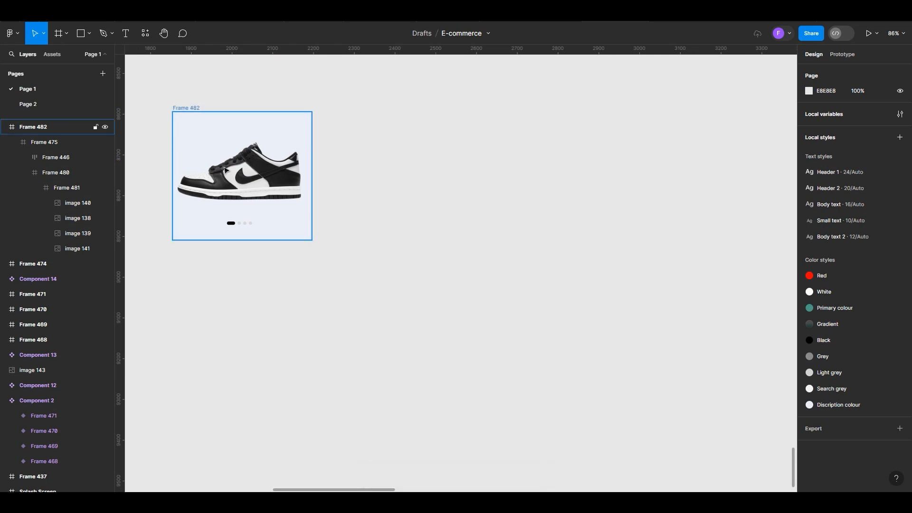
Place three copies of Frame 482 in a row to its right, the last at about X 2953
left_click(190, 112)
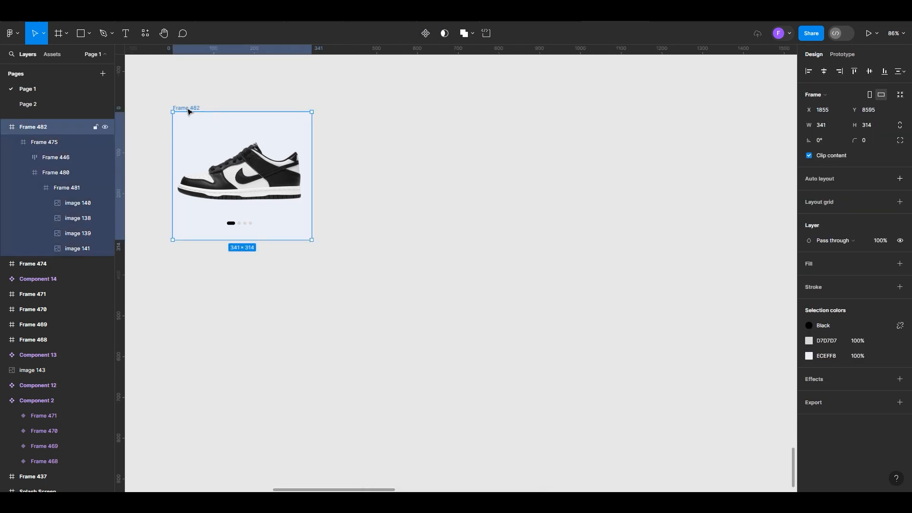
left_click_drag(189, 112, 637, 108, "alt")
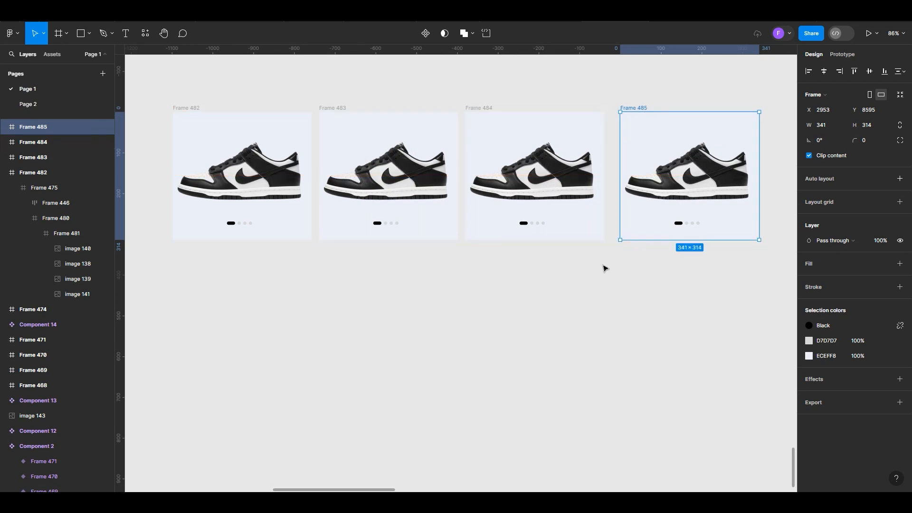
In Frame 483, shift the nested shoe strip Frame 480 left to X -341 to bring in the dark grey shoe
scroll(617, 266, "up", 2)
double_click(360, 165)
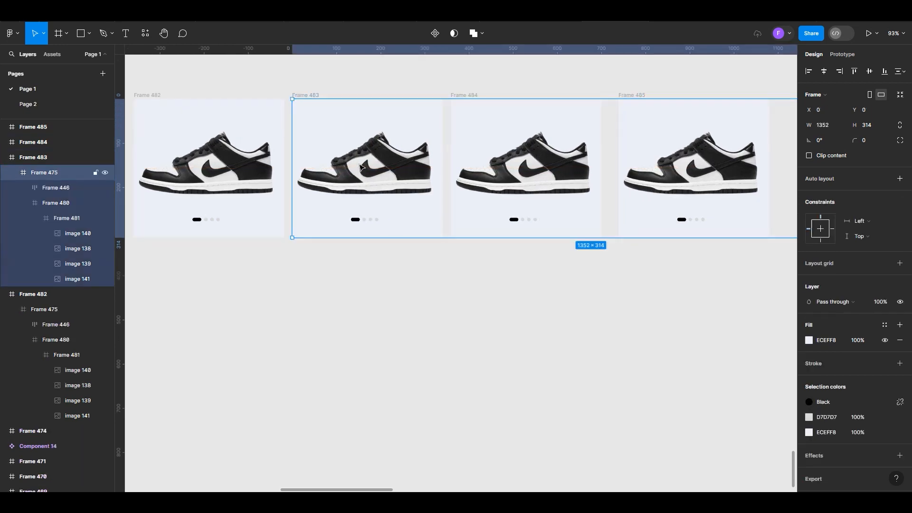
double_click(360, 165)
key("Escape")
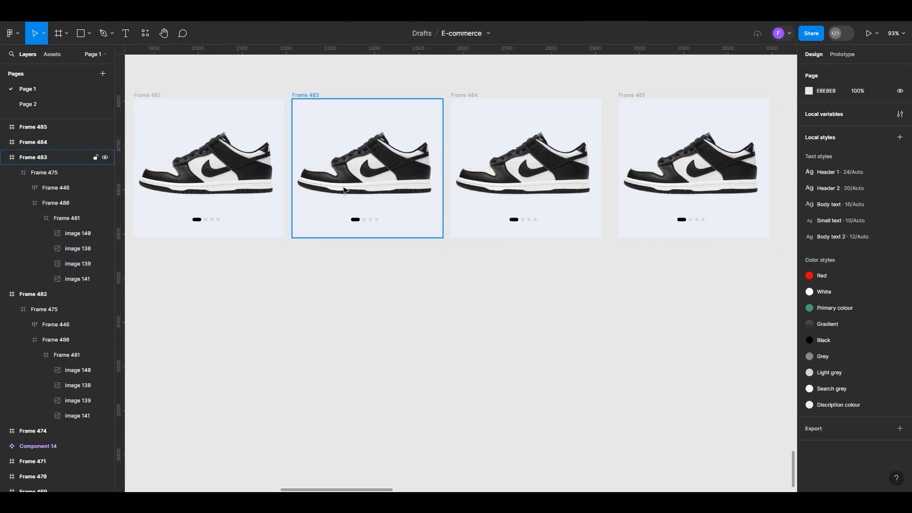
left_click(347, 185)
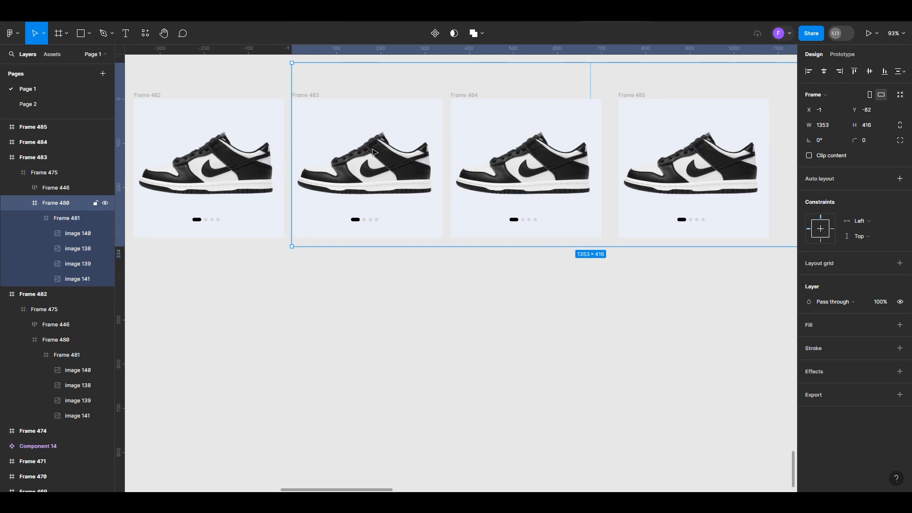
key("shift+Left")
key("shift+Left")
key("shift+Left")
key("shift+Left")
key("shift+Left")
key("shift+Left")
key("shift+Left")
key("shift+Left")
key("shift+Left")
key("shift+Left")
key("shift+Left")
key("shift+Left")
key("shift+Left")
key("shift+Left")
key("shift+Left")
key("shift+Left")
key("shift+Left")
key("shift+Left")
key("shift+Left")
key("shift+Left")
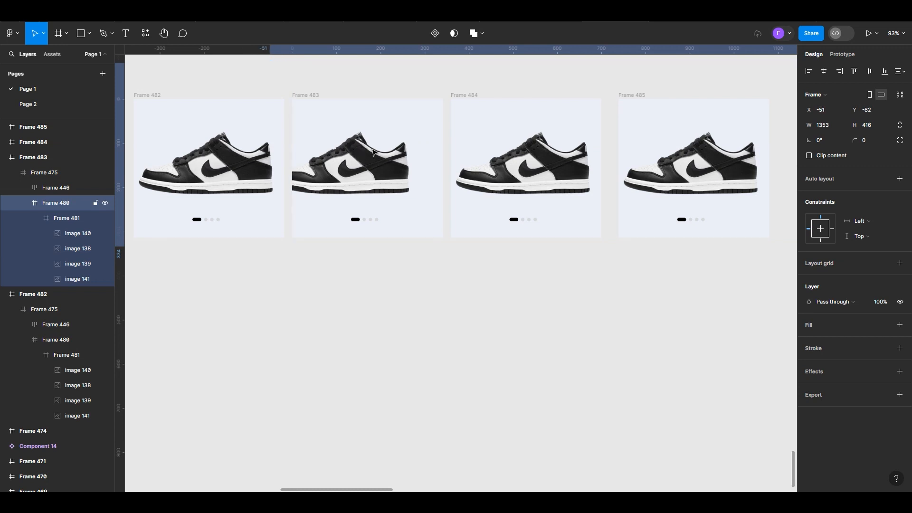
key("shift+Right")
key("shift+Right")
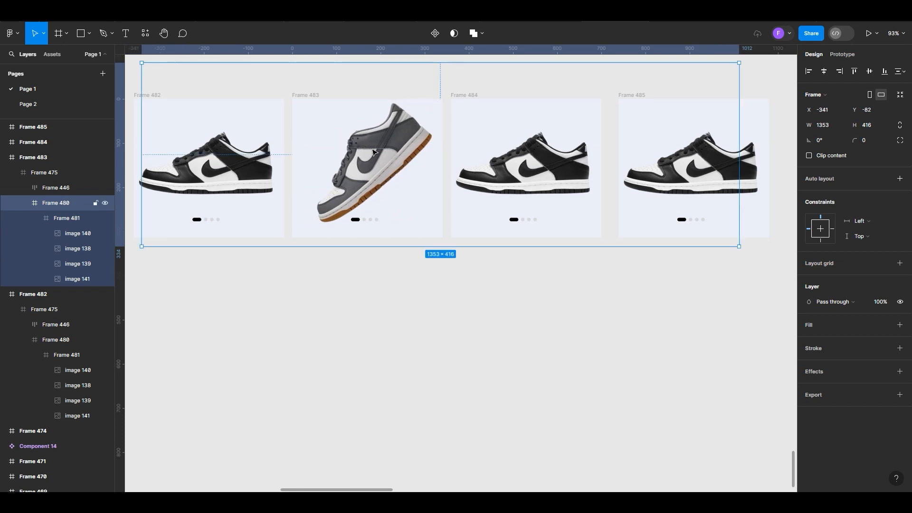
Set the rotation of the dark grey shoe image in Frame 483 to 0°
key("Return")
left_click(374, 152)
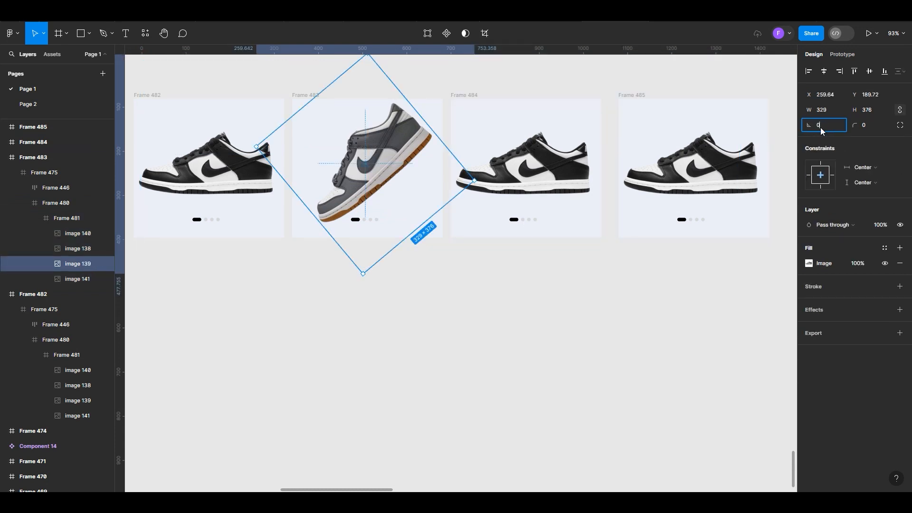
left_click(334, 356)
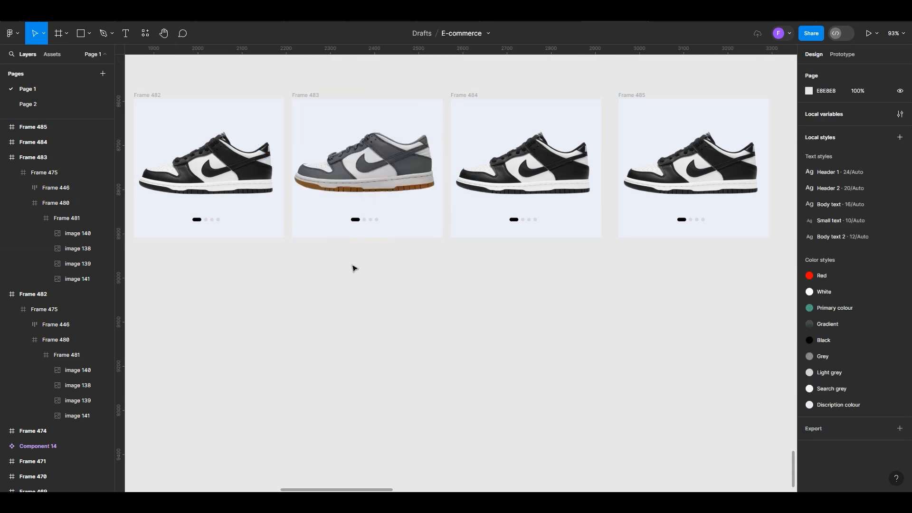
Nudge the dark grey shoe image in Frame 483 right to X 344
scroll(205, 293, "down", 2)
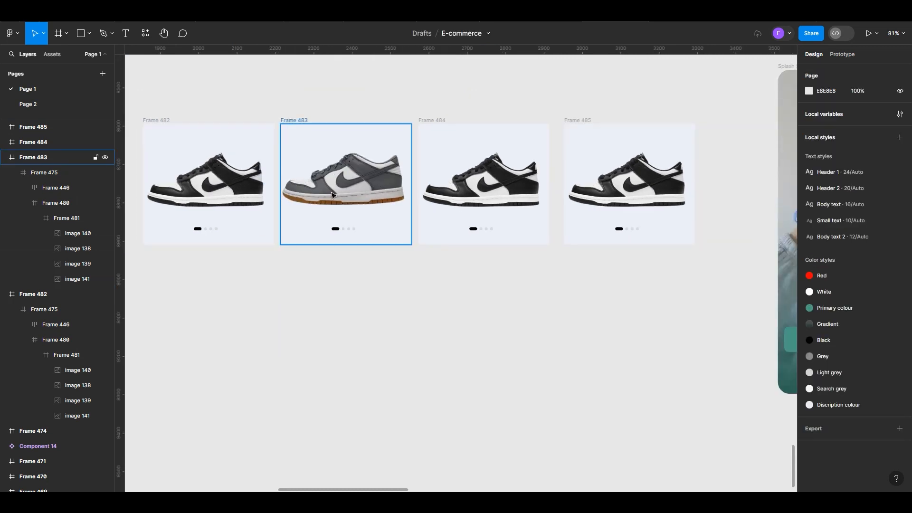
left_click(332, 195)
double_click(333, 195)
double_click(333, 195)
double_click(332, 194)
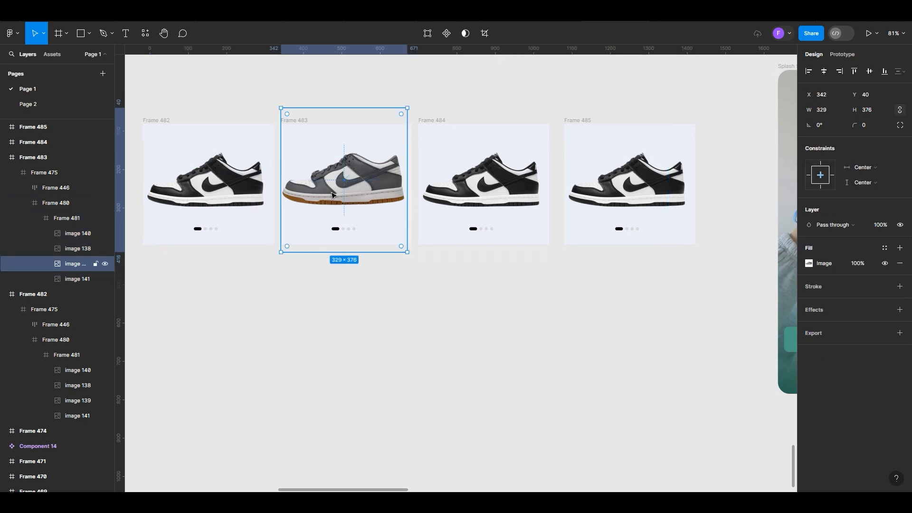
double_click(333, 195)
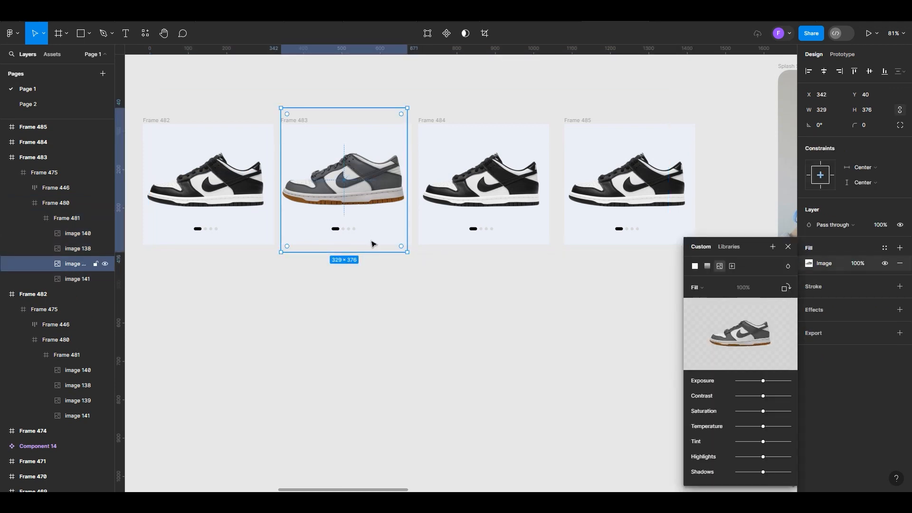
key("Right")
key("Right")
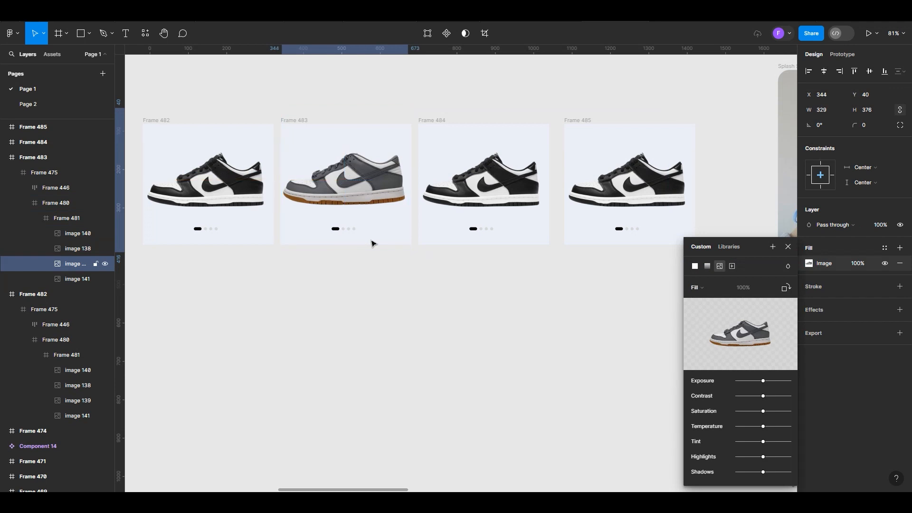
In Frame 484, shift the nested shoe strip Frame 480 left to X -711 to bring in the white and grey shoe
scroll(279, 241, "down", 3)
scroll(481, 301, "up", 2)
scroll(377, 150, "up", 3)
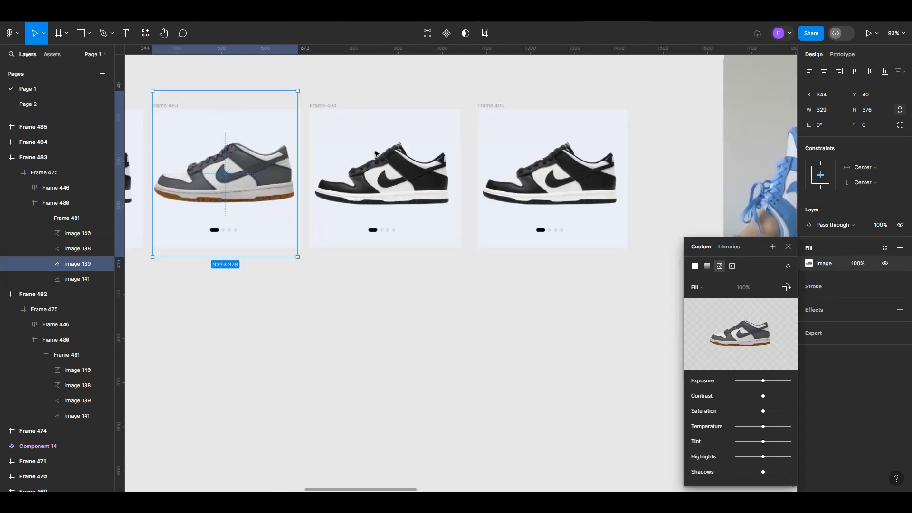
left_click(378, 183)
double_click(379, 183)
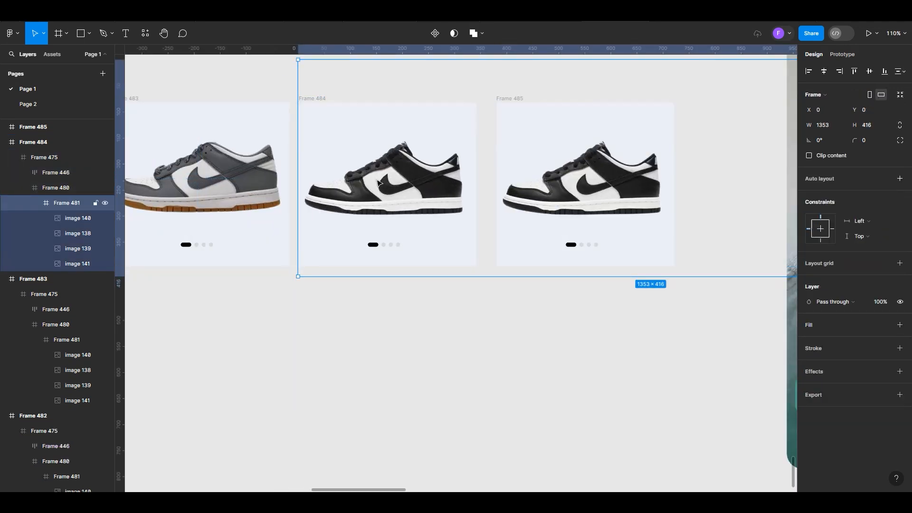
double_click(379, 183)
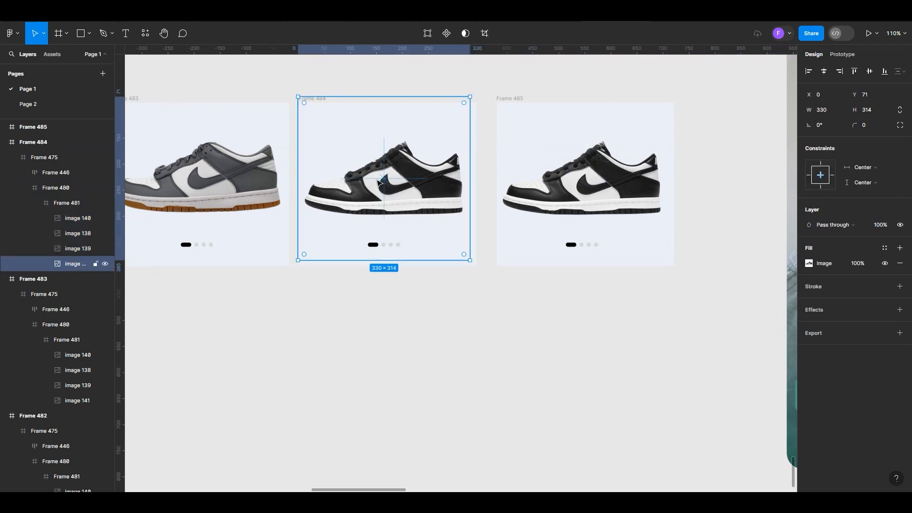
left_click(374, 355)
left_click(392, 210)
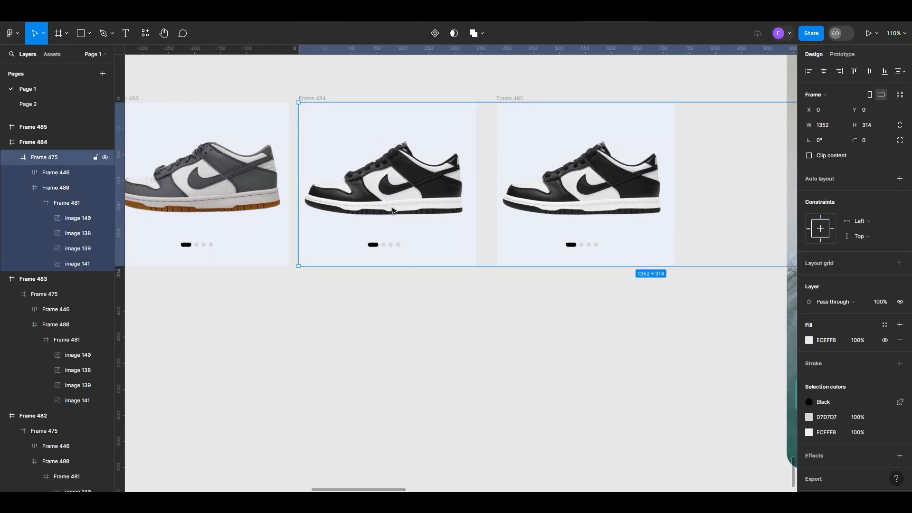
double_click(393, 210)
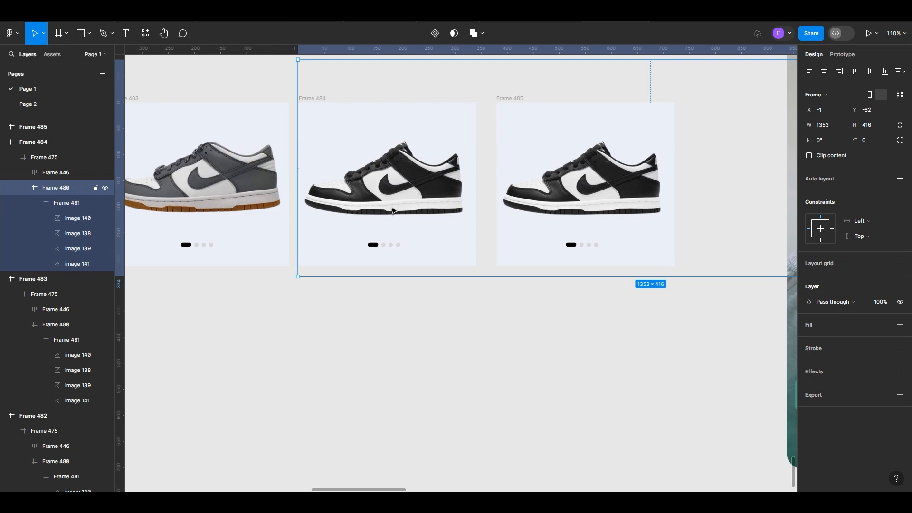
key("shift+Left")
key("shift+Left")
key("shift+Left")
key("shift+Left")
key("shift+Left")
key("shift+Left")
key("shift+Left")
key("shift+Left")
key("shift+Left")
key("shift+Left")
key("shift+Left")
key("shift+Left")
key("shift+Left")
key("shift+Left")
key("shift+Left")
key("shift+Left")
key("shift+Left")
key("shift+Left")
key("shift+Left")
key("shift+Left")
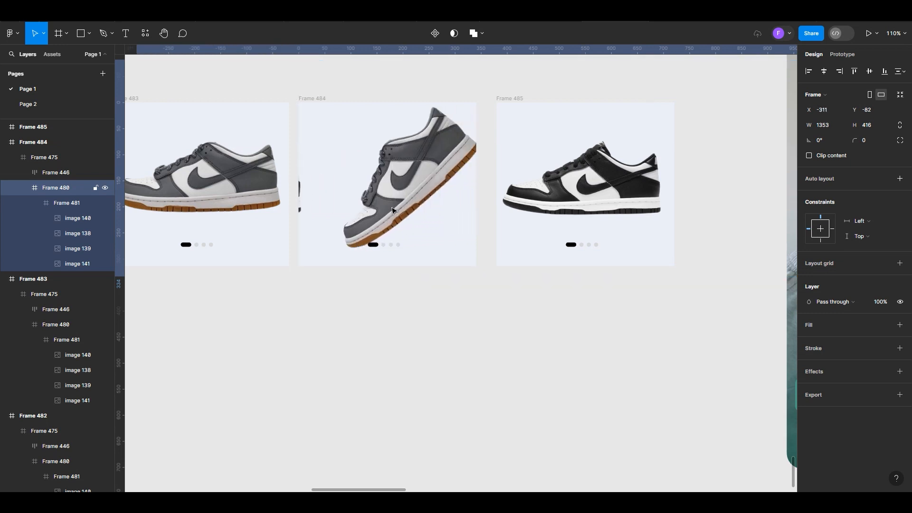
key("shift+Left")
key("shift+Left")
key("shift+Left")
key("shift+Left")
key("shift+Left")
key("shift+Left")
key("shift+Left")
key("shift+Left")
key("shift+Left")
key("shift+Left")
key("shift+Left")
key("shift+Left")
key("shift+Left")
key("shift+Left")
key("shift+Left")
key("shift+Left")
key("shift+Left")
key("shift+Left")
key("shift+Left")
key("shift+Left")
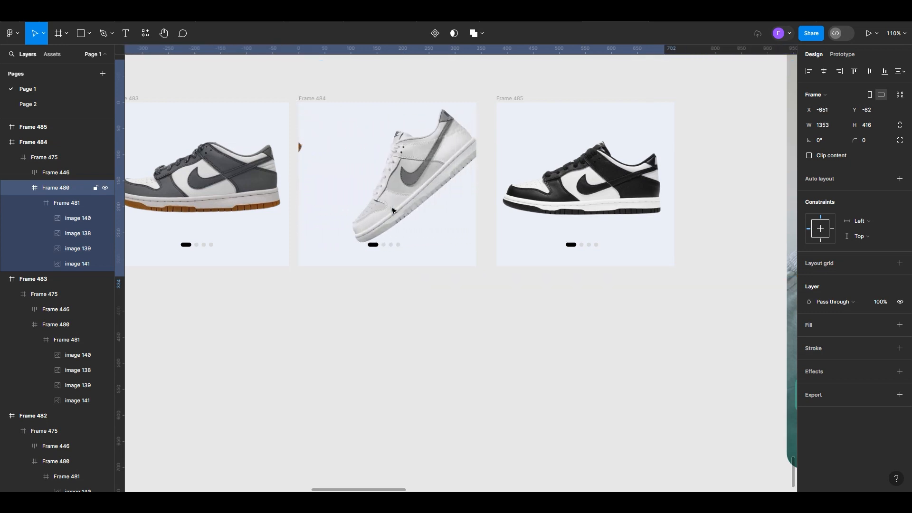
key("shift+Left")
key("shift+Left")
key("shift+Left")
key("shift+Left")
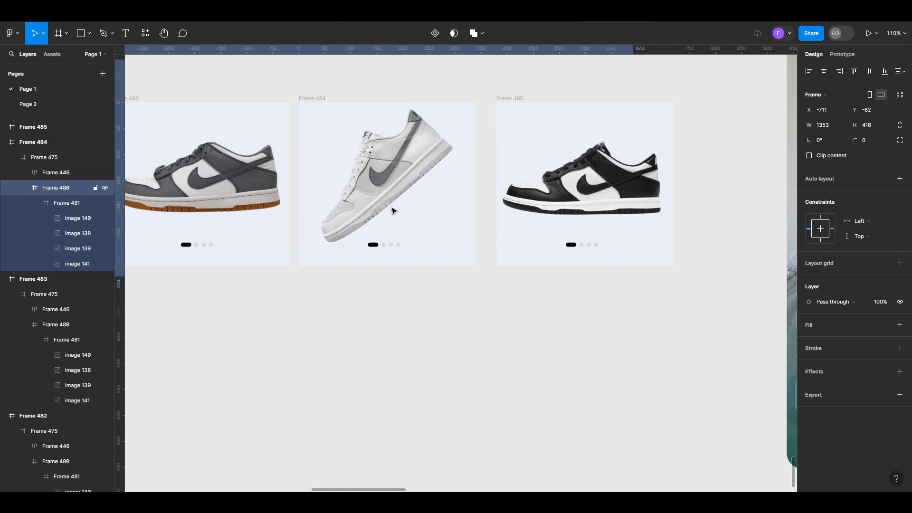
Set the rotation of the white and grey shoe image in Frame 484 to 0°
double_click(392, 210)
double_click(392, 210)
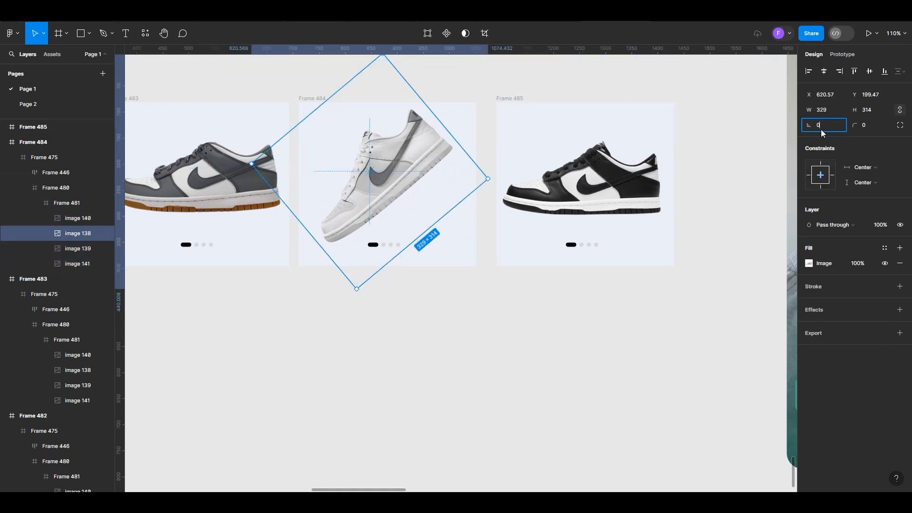
left_click(339, 399)
Nudge the white and grey shoe image in Frame 484 right to X 718
left_click(389, 181)
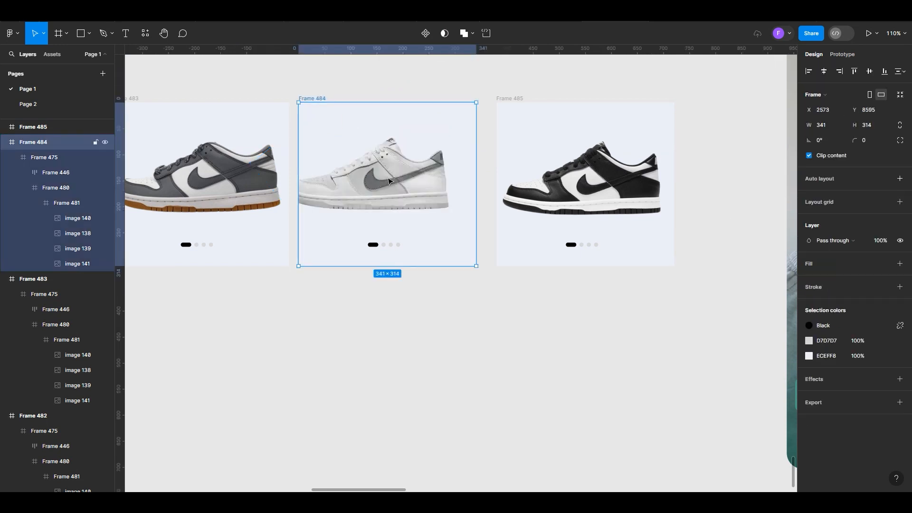
double_click(390, 181)
double_click(389, 181)
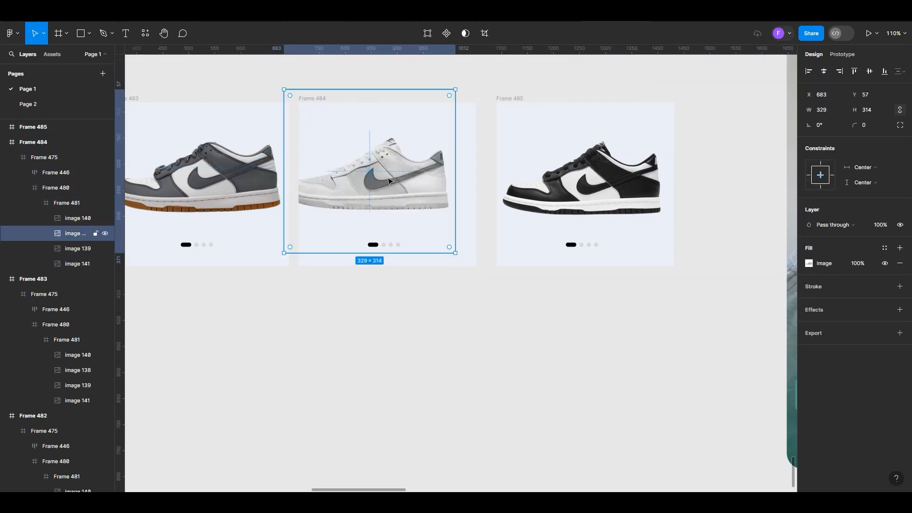
key("Right")
key("Right")
key("Right")
key("Right")
key("Right")
key("Right")
key("Right")
key("Right")
key("Right")
key("Right")
key("Right")
key("Right")
key("Right")
key("Right")
key("Right")
key("Right")
key("Right")
key("Right")
key("Right")
key("Right")
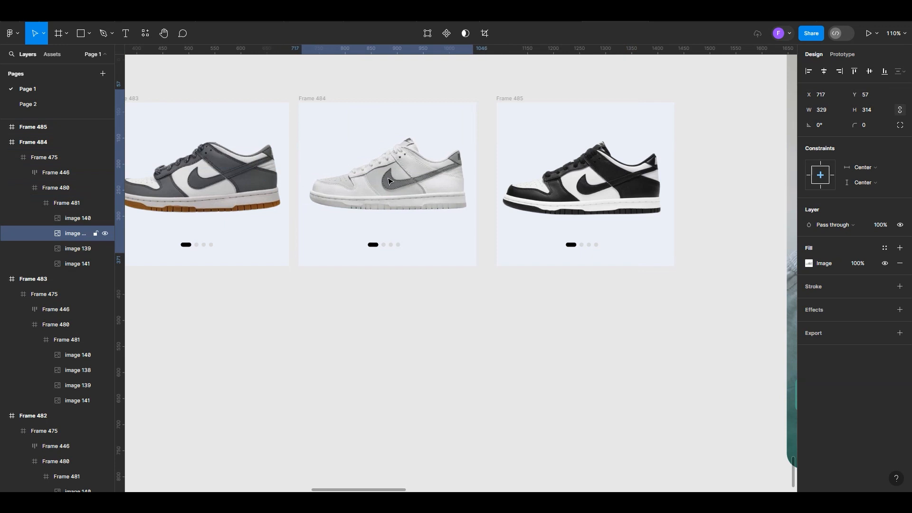
key("Right")
In Frame 485, shift the nested shoe strip Frame 480 left to X -1021 to bring in the olive green shoe
scroll(228, 254, "down", 5)
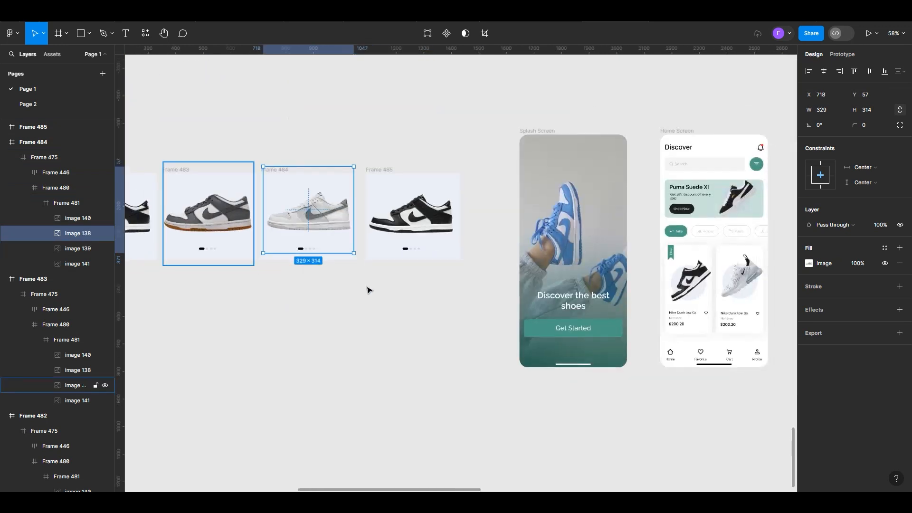
scroll(464, 261, "up", 4)
left_click(402, 198)
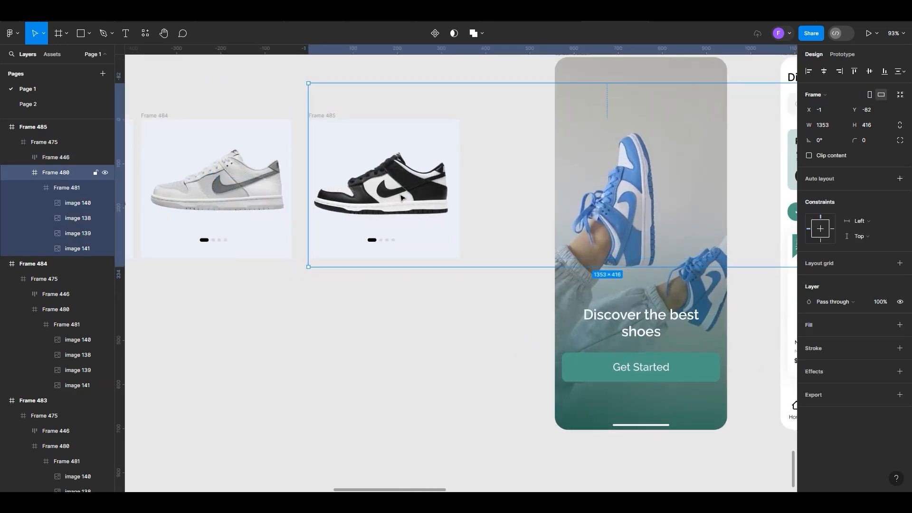
key("shift+Left")
key("shift+Left")
key("shift+Left")
key("shift+Left")
key("shift+Left")
key("shift+Left")
key("shift+Left")
key("shift+Left")
key("shift+Left")
key("shift+Left")
key("shift+Left")
key("shift+Left")
key("shift+Left")
key("shift+Left")
key("shift+Left")
key("shift+Left")
key("shift+Left")
key("shift+Left")
key("shift+Left")
key("shift+Left")
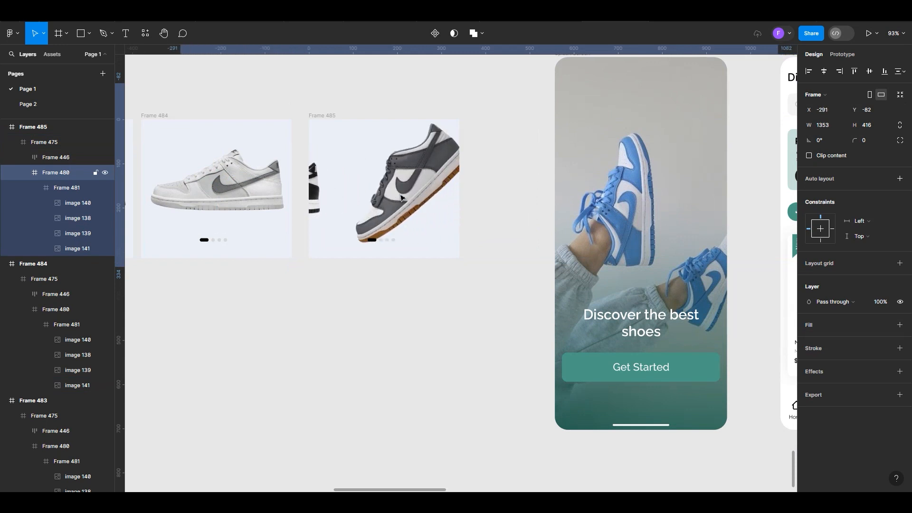
key("shift+Left")
key("shift+Left")
key("shift+Left")
key("shift+Left")
key("shift+Left")
key("shift+Left")
key("shift+Left")
key("shift+Left")
key("shift+Left")
key("shift+Left")
key("shift+Left")
key("shift+Left")
key("shift+Left")
key("shift+Left")
key("shift+Left")
key("shift+Left")
key("shift+Left")
key("shift+Left")
key("shift+Left")
key("shift+Left")
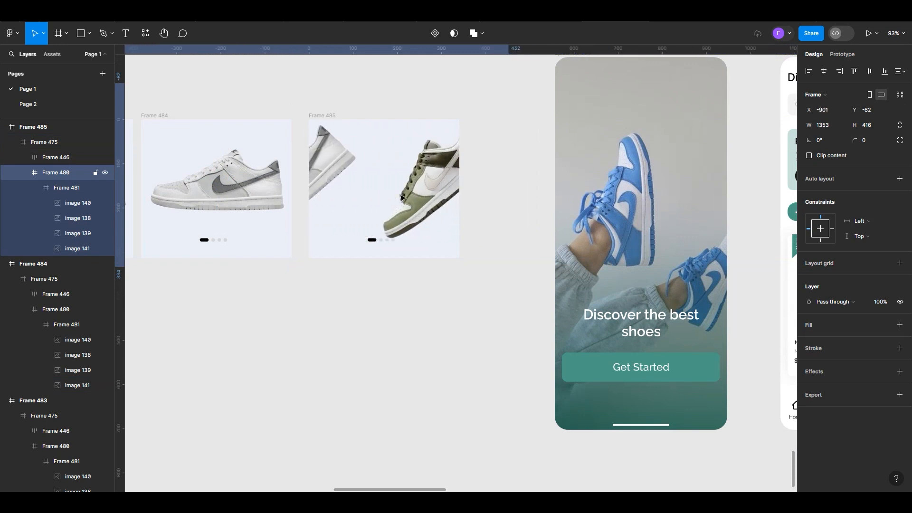
key("shift+Left")
key("shift+Left")
key("shift+Left")
key("shift+Left")
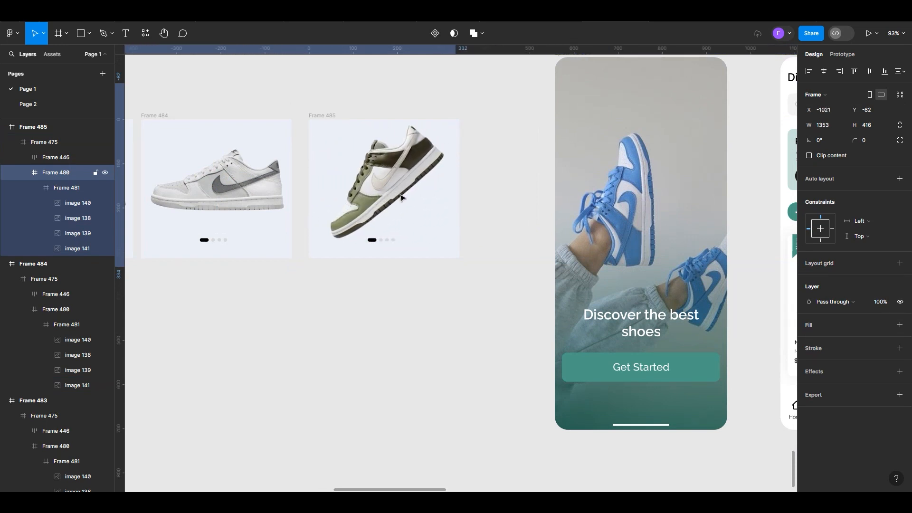
Set the rotation of the olive green shoe image in Frame 485 to 0°
double_click(401, 195)
double_click(401, 195)
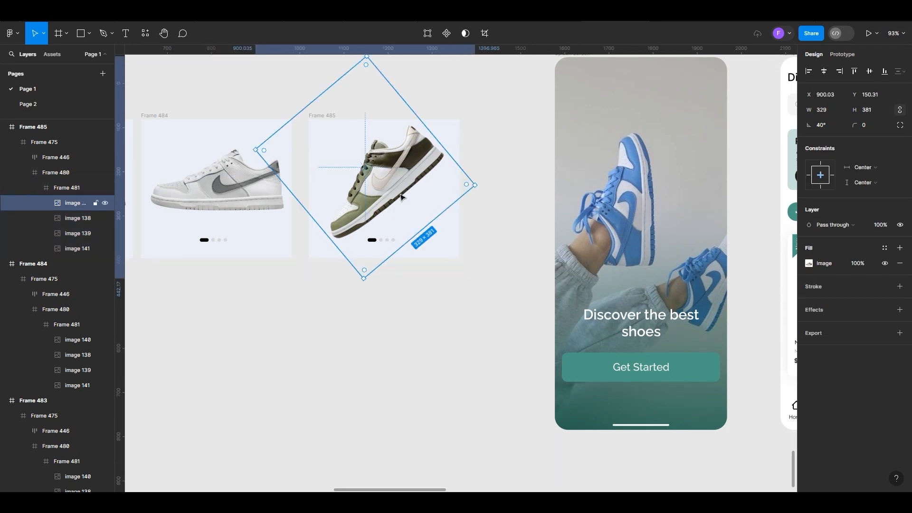
left_click(821, 126)
left_click(317, 304)
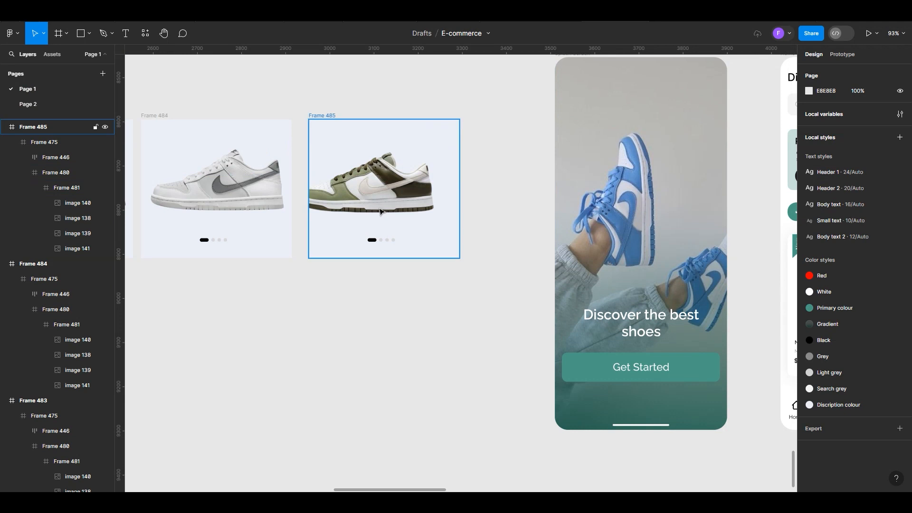
Nudge the olive green shoe image in Frame 485 right to X 1025
left_click(380, 212)
double_click(380, 211)
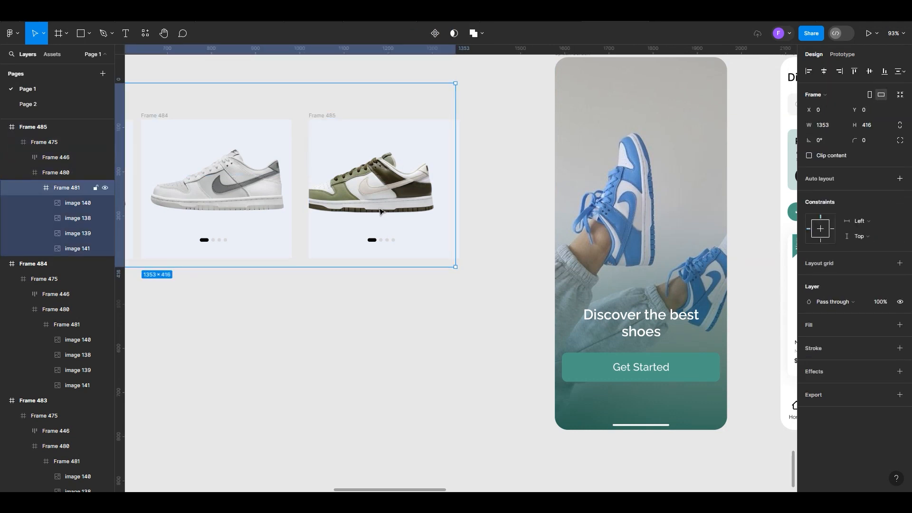
double_click(380, 211)
key("Right")
key("Right")
key("Right")
key("Right")
key("Right")
key("Right")
key("Right")
key("Right")
key("Right")
key("Right")
key("Right")
key("Right")
key("Right")
key("Right")
key("Right")
key("Right")
key("Right")
key("Right")
key("Right")
key("Right")
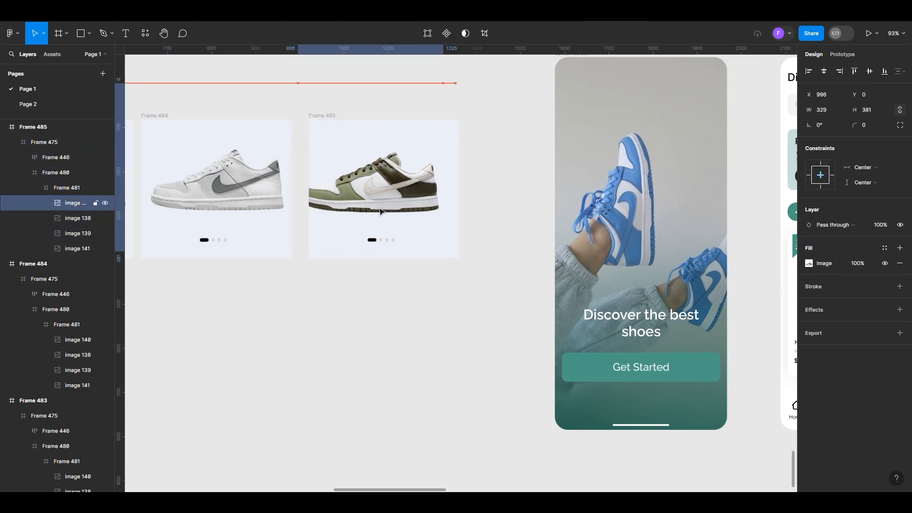
key("Right")
key("Right")
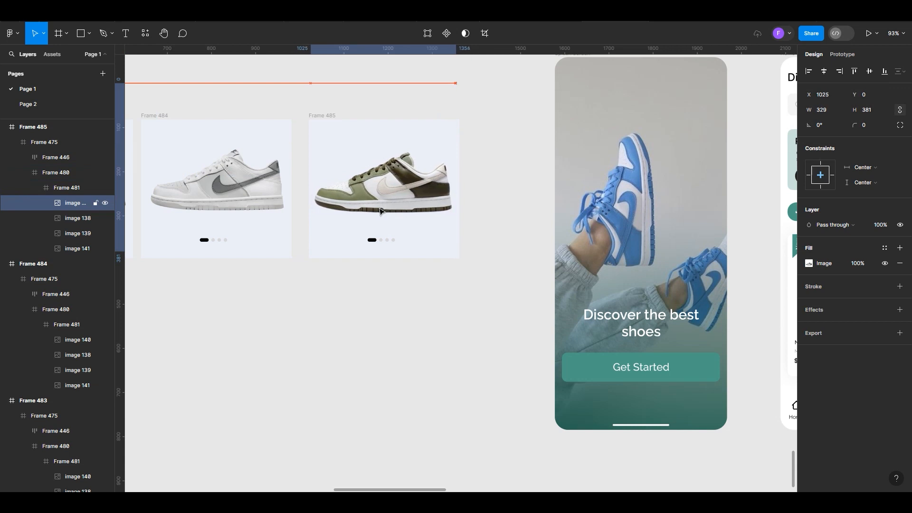
In Frame 483's page indicator, set the first marker's width to 8 and the second marker's width to 20
scroll(380, 211, "down", 5)
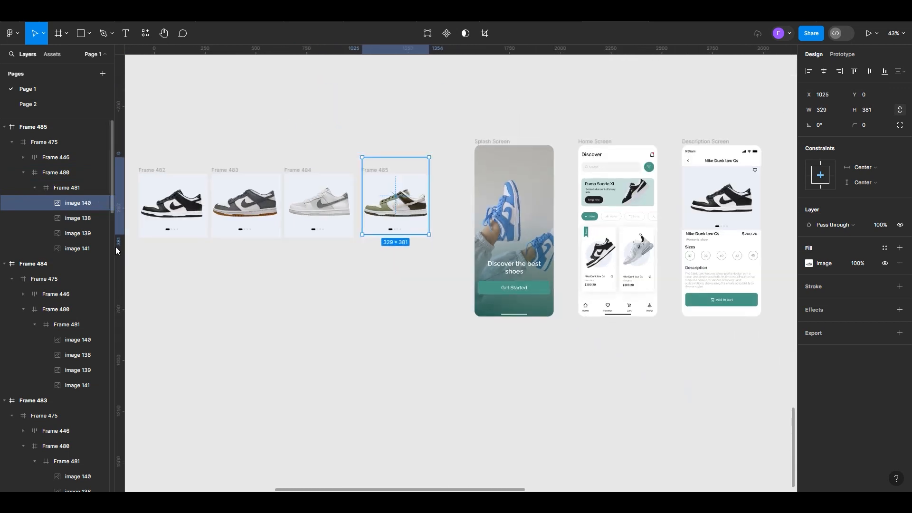
scroll(240, 237, "up", 10)
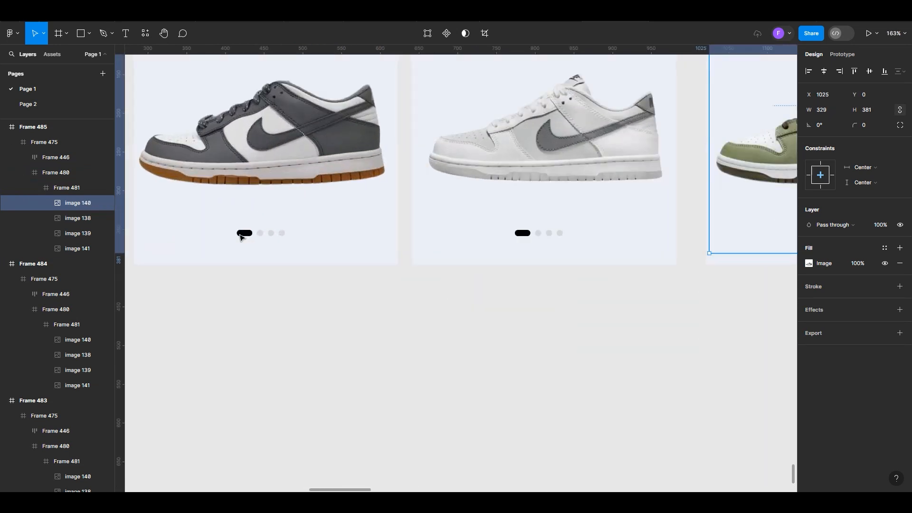
left_click(240, 237)
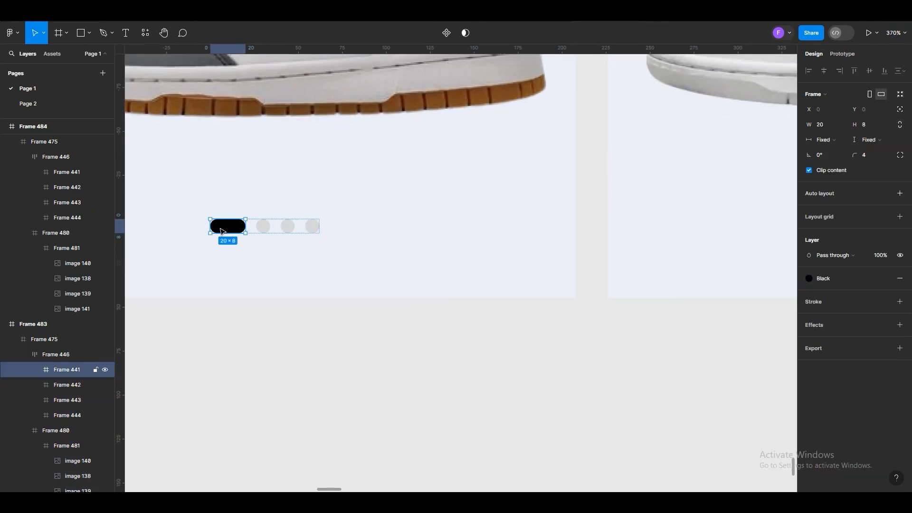
left_click(818, 125)
type("2")
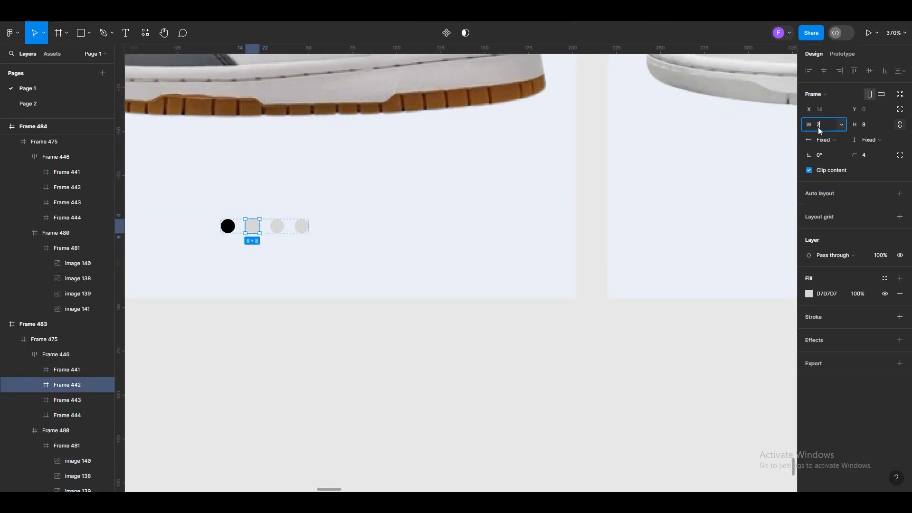
type("0")
key("Return")
key("ctrl+z")
left_click(901, 124)
left_click(819, 124)
type("20")
left_click(219, 228)
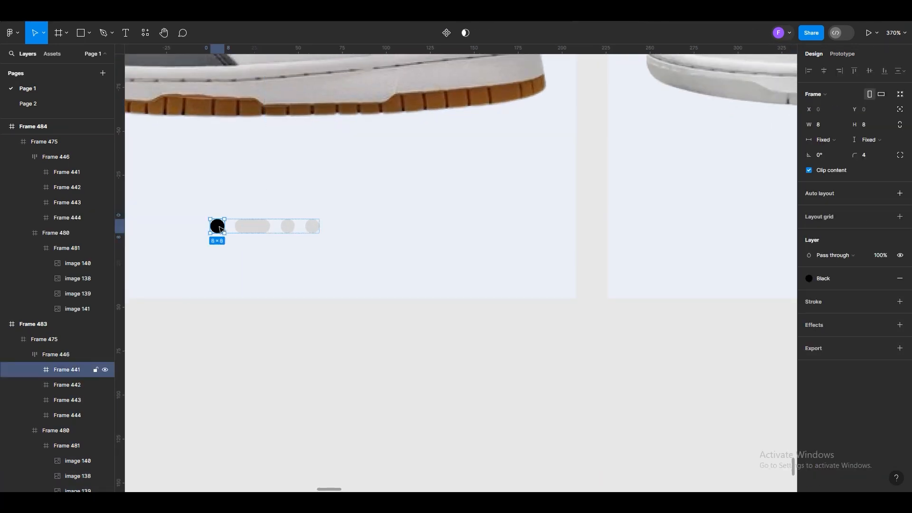
Recolour the first indicator marker in Frame 483 to grey D7D7D7 and the widened second marker to the Black style
left_click(861, 278)
left_click(220, 245)
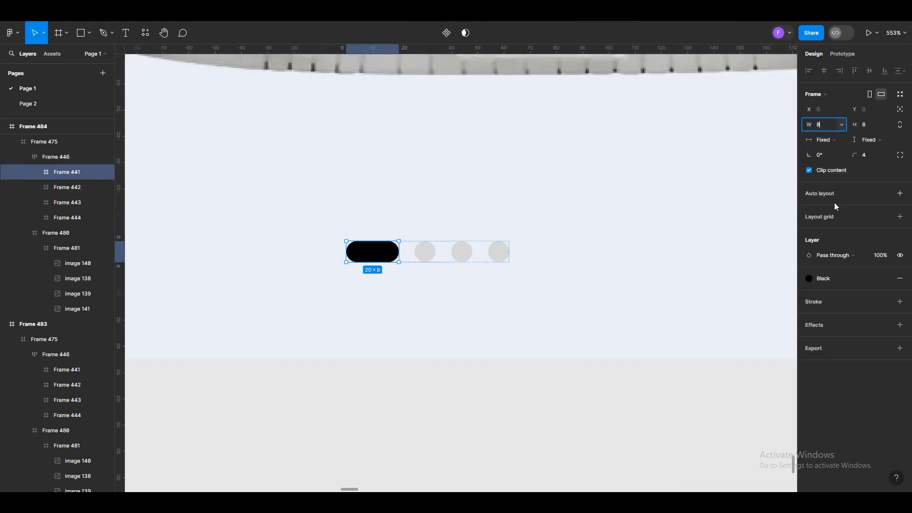
left_click(818, 278)
left_click(409, 252)
left_click(820, 124)
type("20")
left_click(885, 279)
scroll(389, 307, "down", 2)
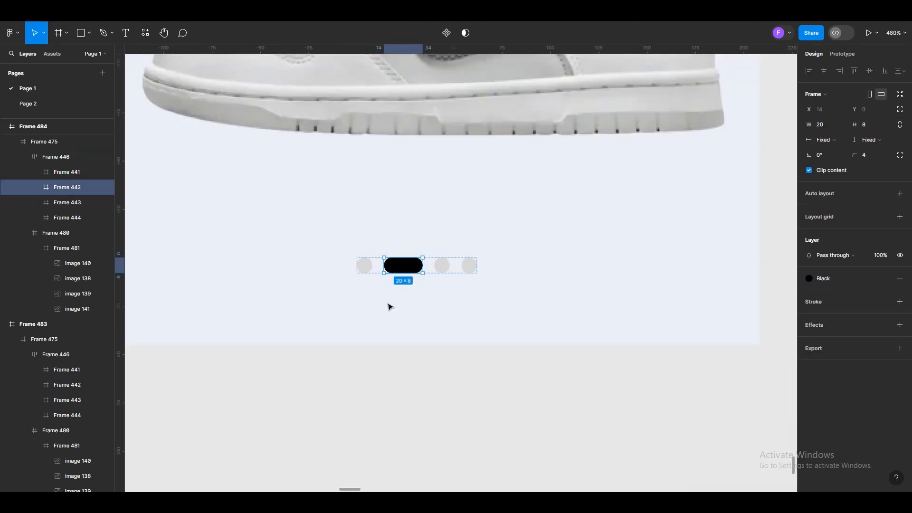
key("ctrl+z")
key("ctrl+z")
key("ctrl+z")
key("ctrl+z")
In Frame 484's page indicator, set the first marker's width to 8 and make the third marker the wide black one
scroll(387, 274, "up", 2)
scroll(388, 275, "down", 1)
left_click(448, 264)
left_click(365, 265)
left_click(828, 125)
type("8")
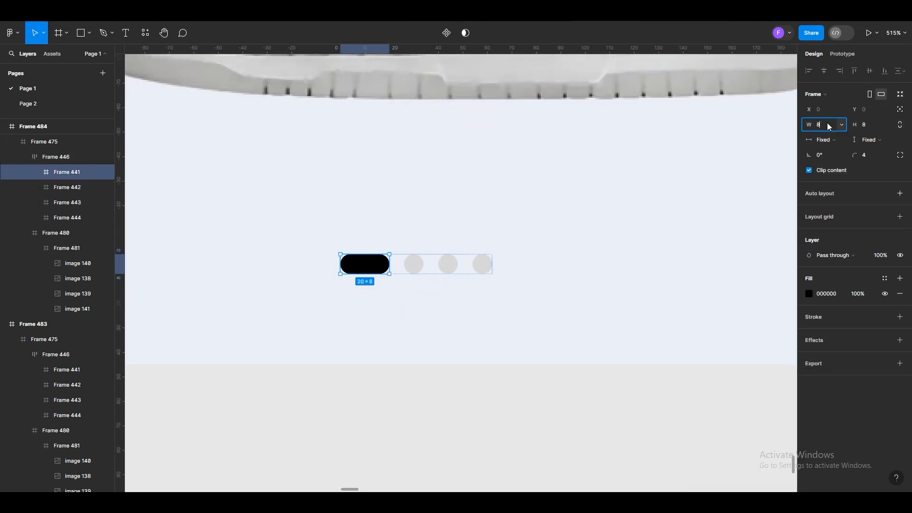
left_click(884, 278)
left_click(433, 264)
left_click(824, 125)
left_click(885, 279)
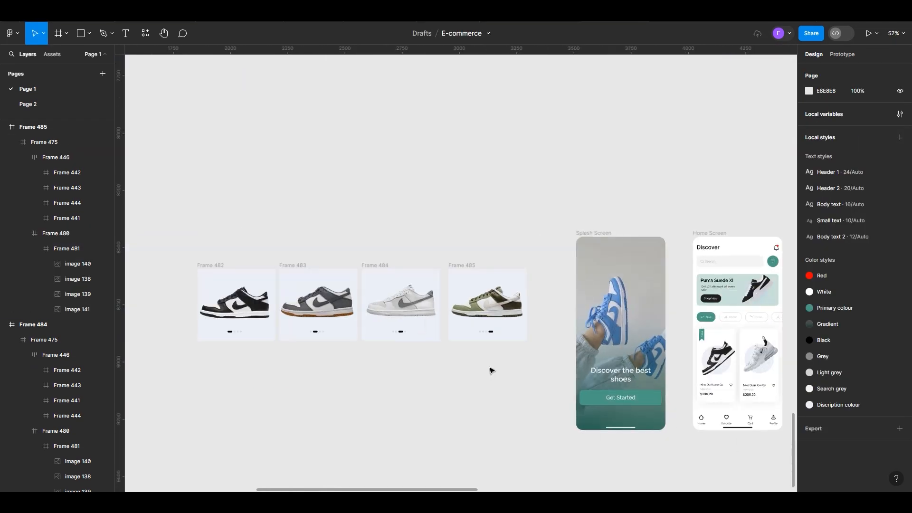
Combine Frames 482, 483, 484 and 485 into a component set with one variant per shoe
scroll(228, 304, "up", 3)
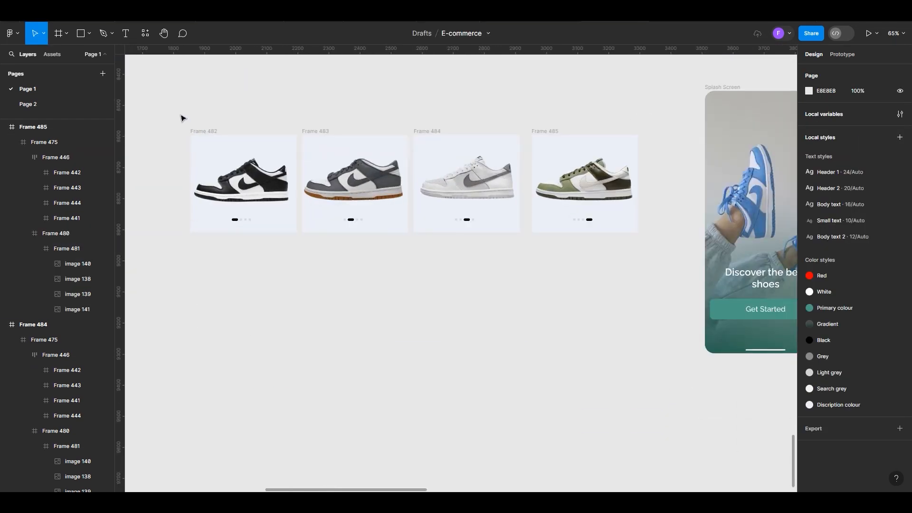
left_click_drag(180, 114, 657, 253)
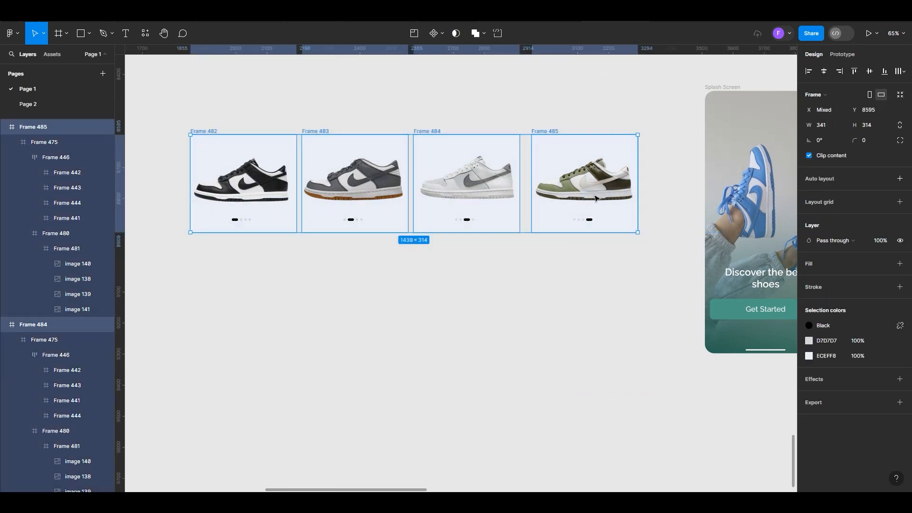
left_click(442, 35)
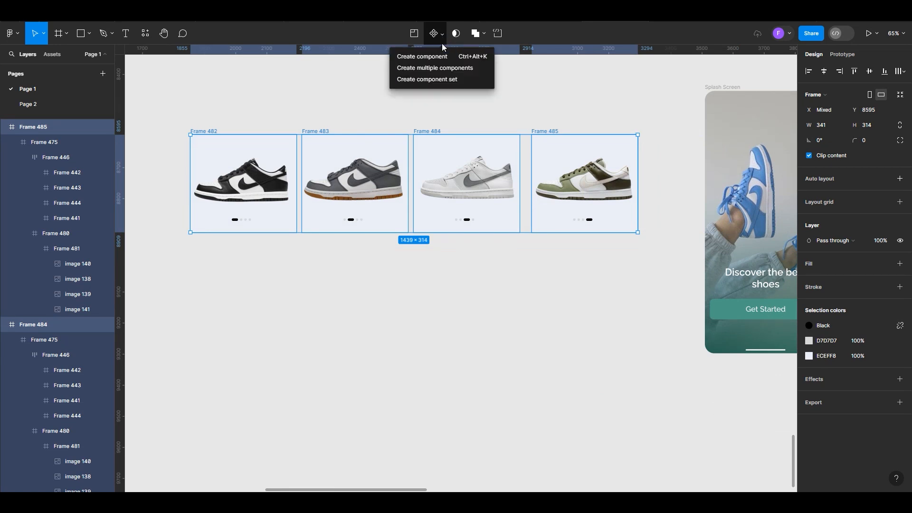
left_click(442, 79)
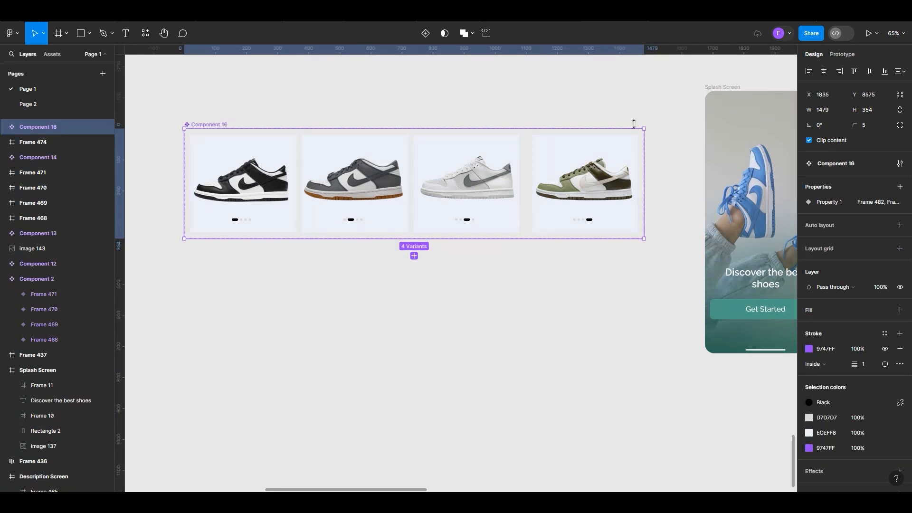
Link the second indicator marker in the Frame 482 variant to Frame 483 with an On click, Change to interaction
left_click(842, 55)
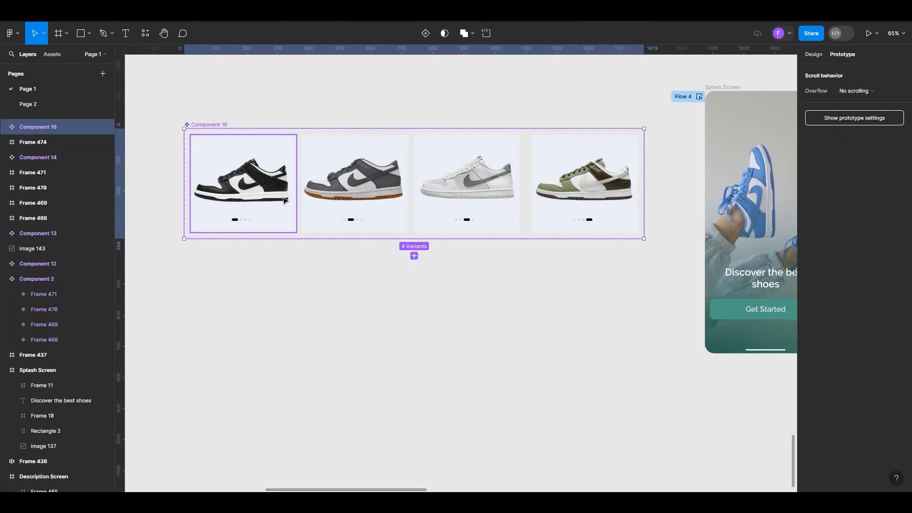
scroll(226, 208, "up", 5)
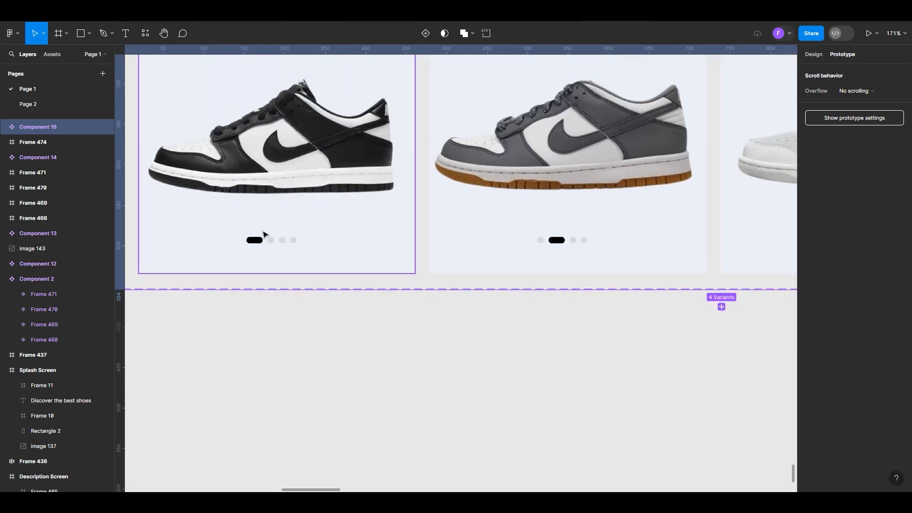
double_click(272, 245)
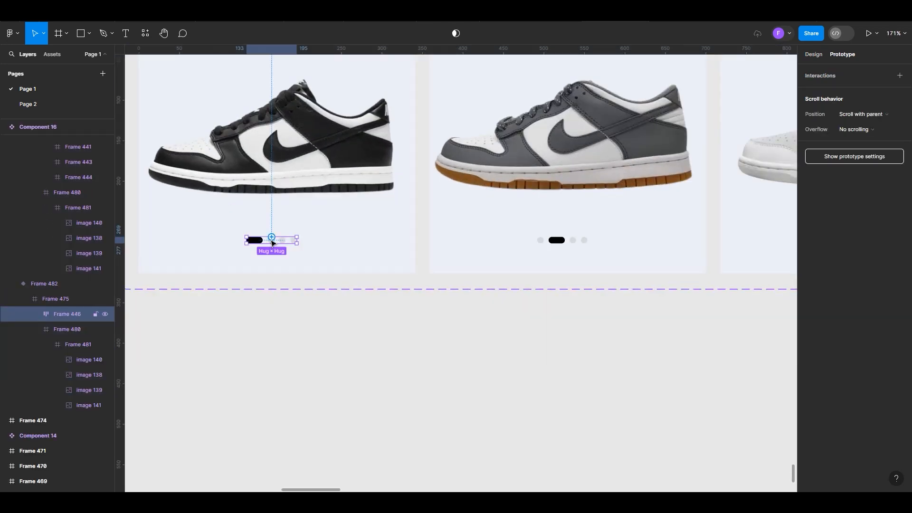
scroll(273, 243, "up", 3)
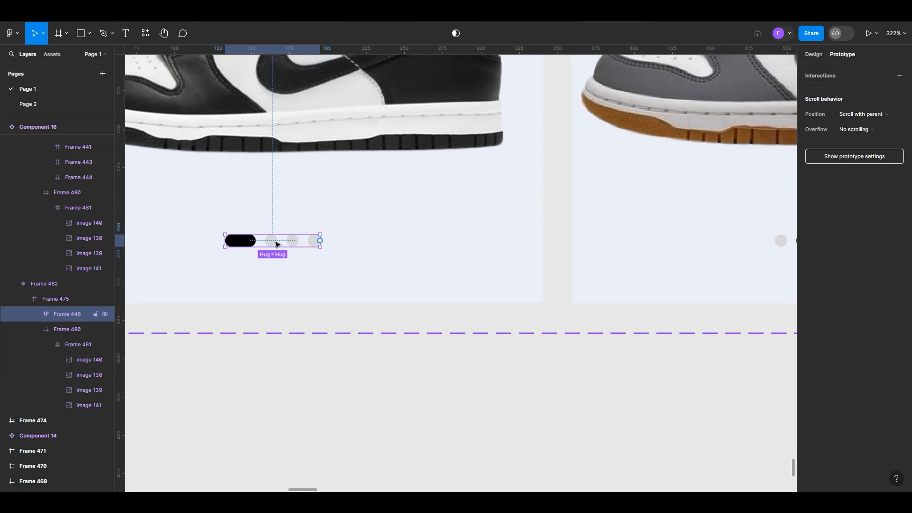
double_click(277, 243)
left_click_drag(277, 243, 592, 137)
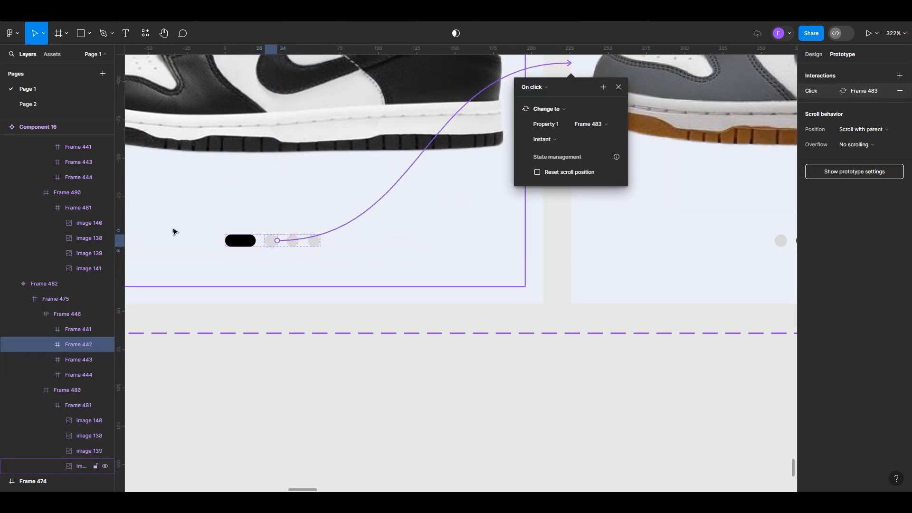
Set the animation of the marker's interaction to Frame 483 to Smart animate
scroll(176, 229, "down", 3)
scroll(523, 152, "up", 3)
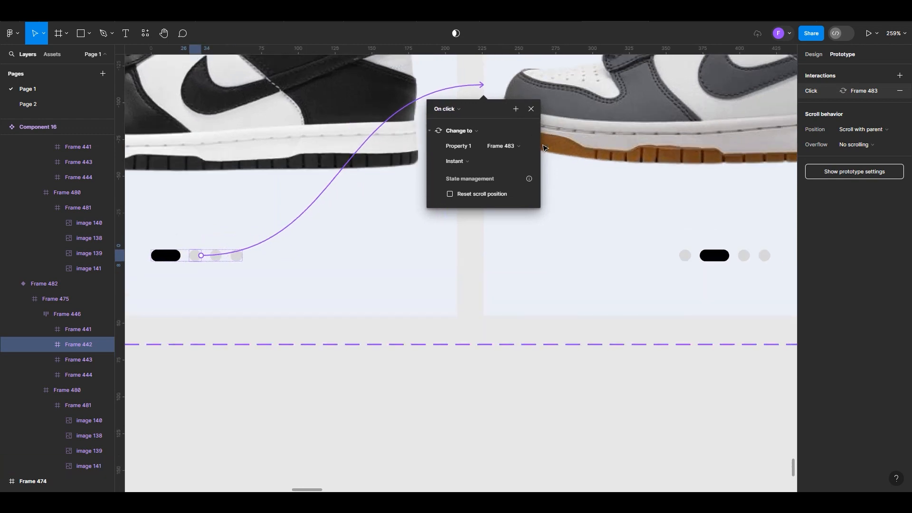
scroll(547, 149, "up", 1)
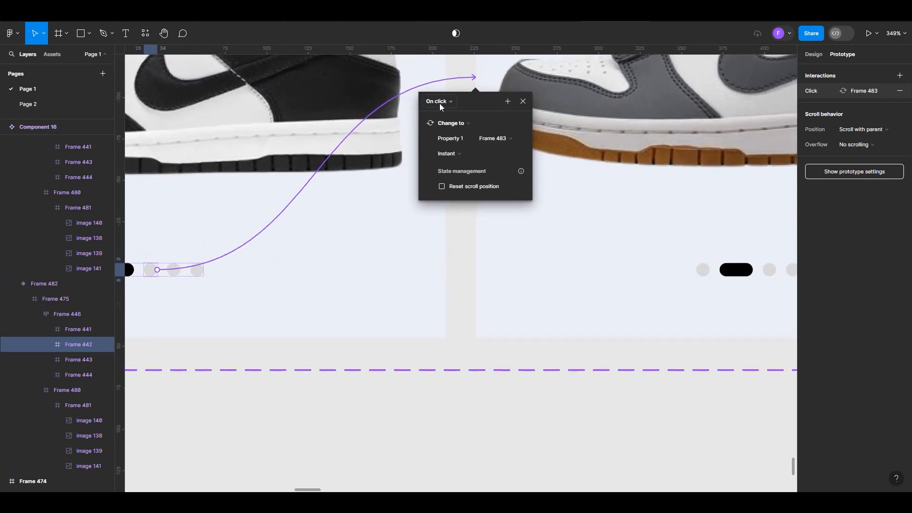
left_click(517, 156)
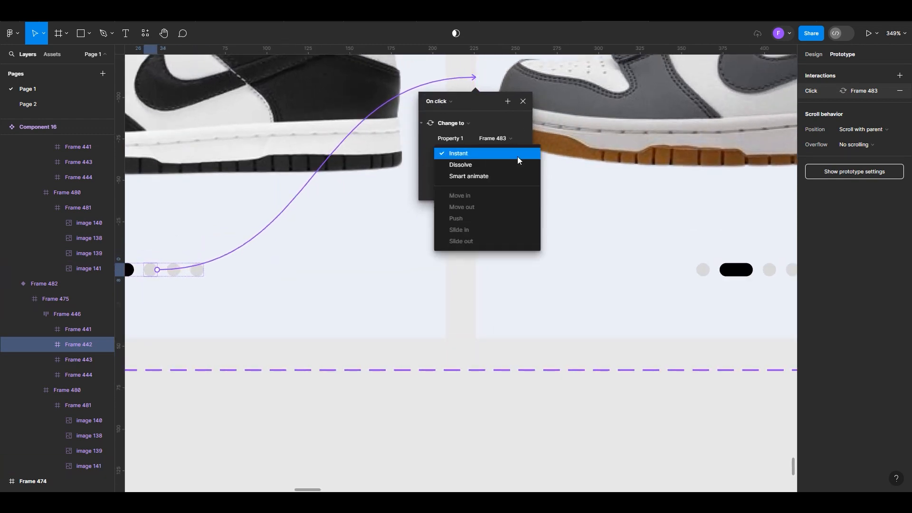
left_click(477, 177)
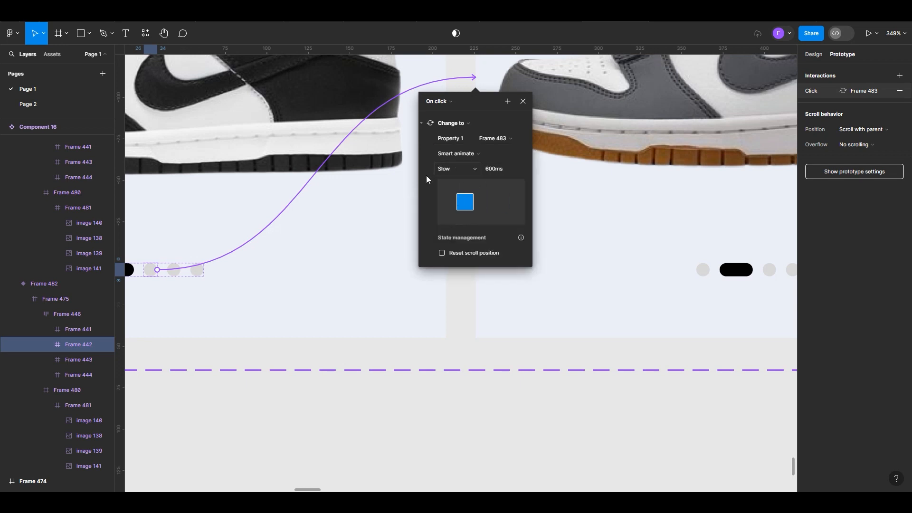
Link the third indicator marker in the Frame 483 variant to Frame 484 with an On click, Smart animate interaction
scroll(240, 228, "down", 4)
scroll(503, 270, "down", 5)
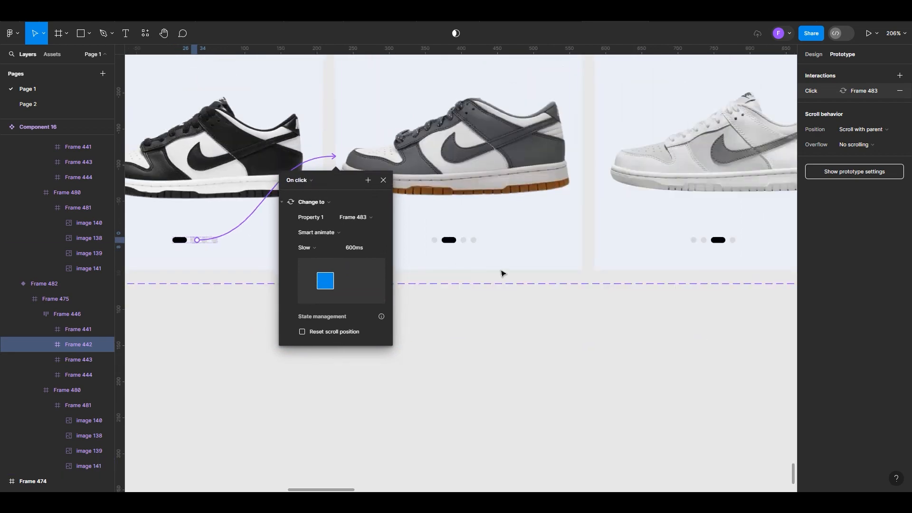
scroll(515, 266, "up", 5)
left_click(442, 231)
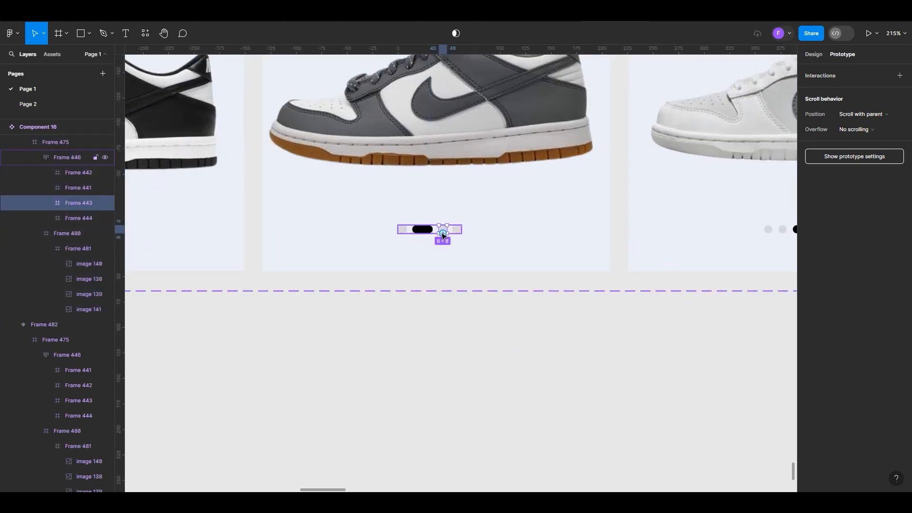
left_click_drag(447, 229, 667, 95)
scroll(245, 189, "down", 5)
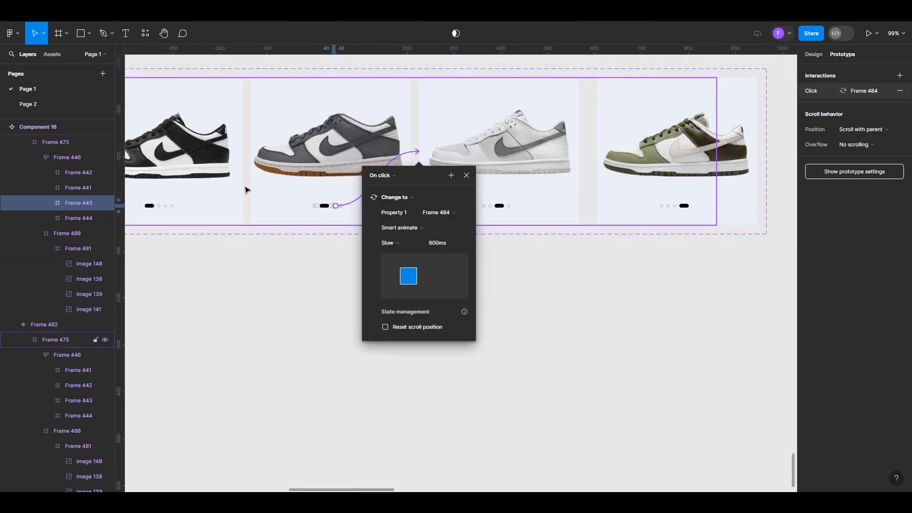
Link the fourth indicator marker in the Frame 484 variant to the olive green shoe variant, Frame 485
scroll(246, 190, "down", 2)
scroll(540, 179, "up", 5)
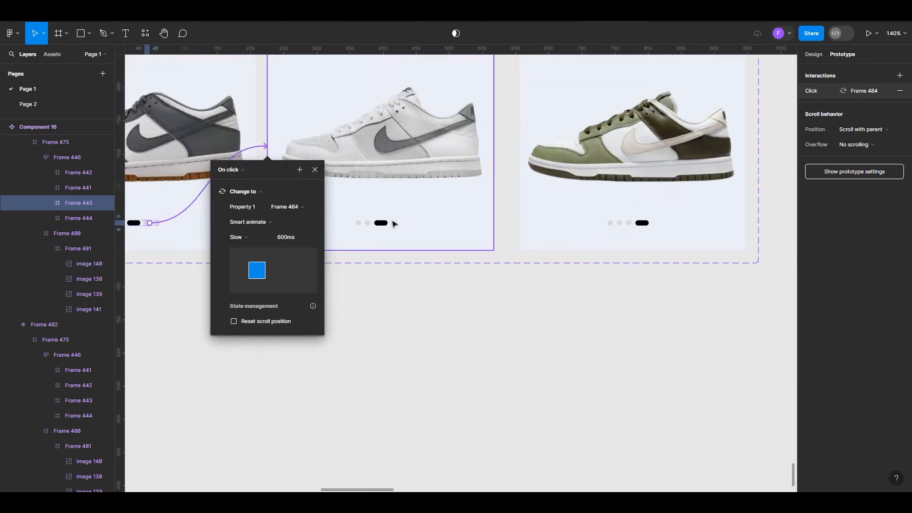
left_click(386, 226)
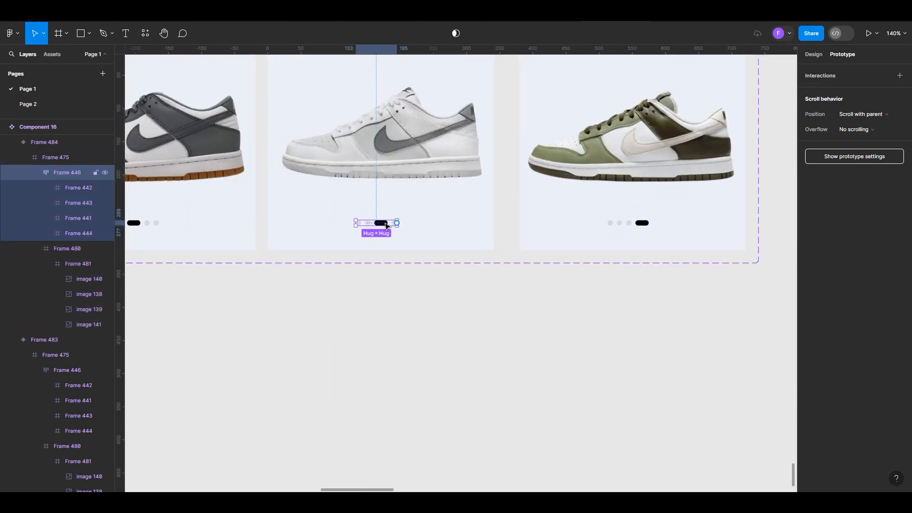
left_click(386, 226)
scroll(440, 259, "down", 3)
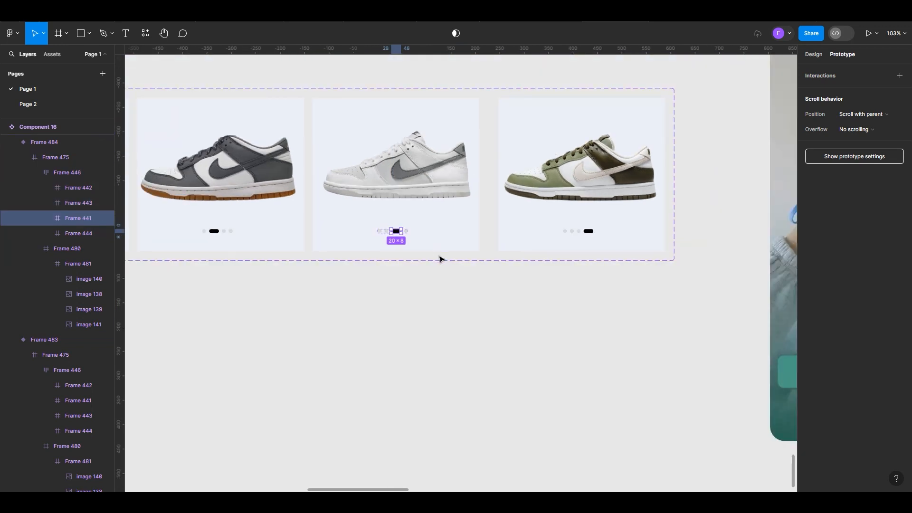
scroll(401, 250, "up", 3)
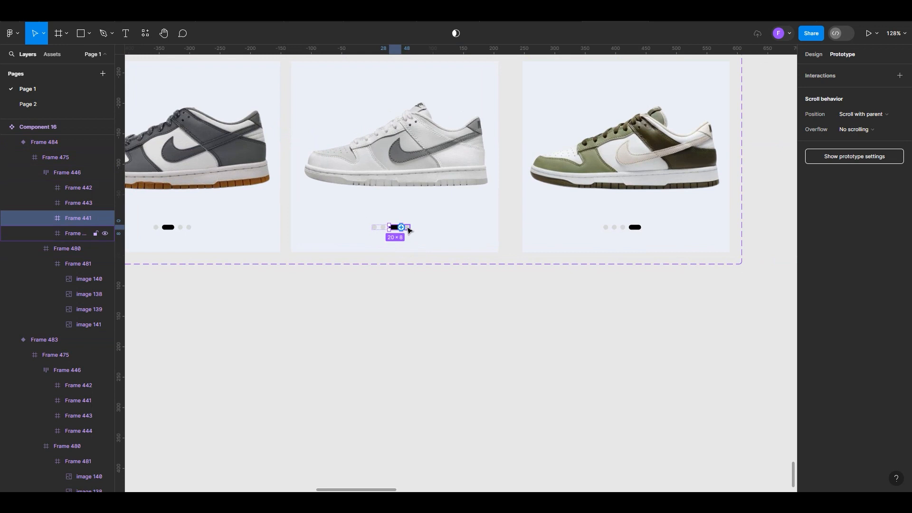
scroll(408, 230, "up", 5)
left_click(409, 229)
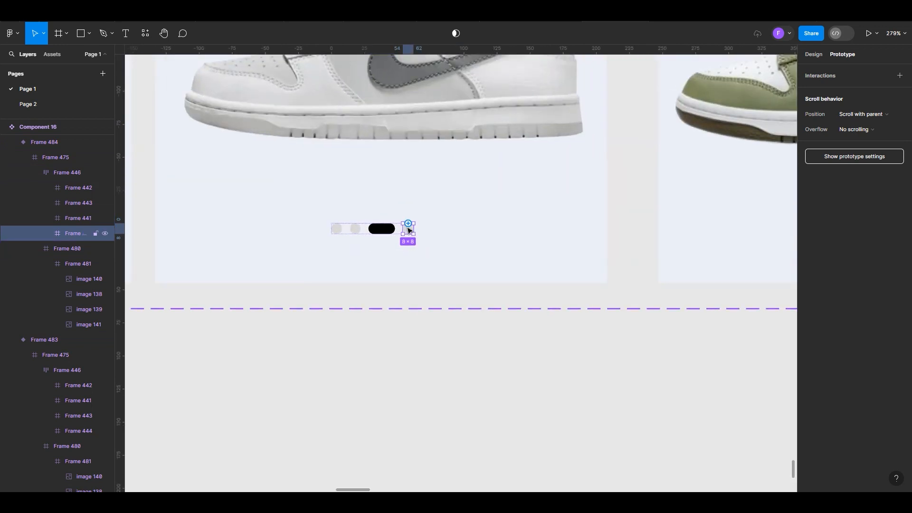
left_click_drag(409, 224, 681, 93)
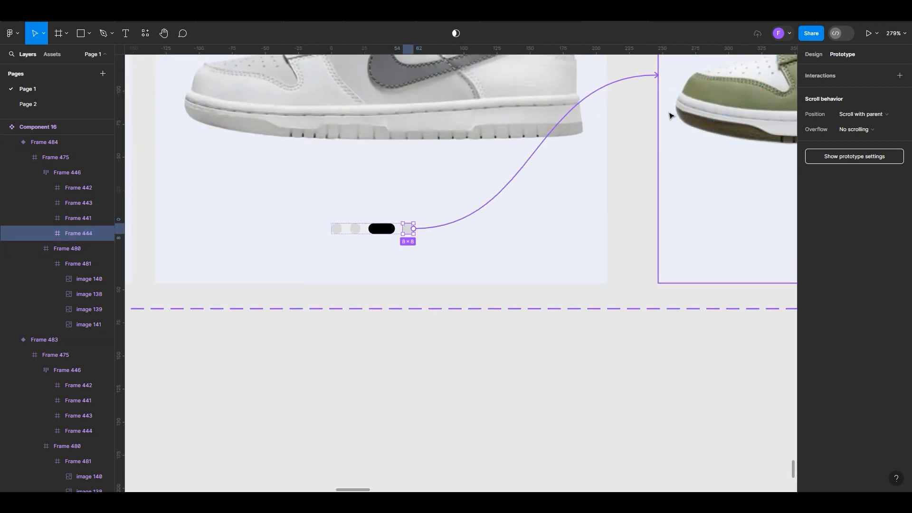
scroll(519, 243, "down", 5)
left_click(253, 195)
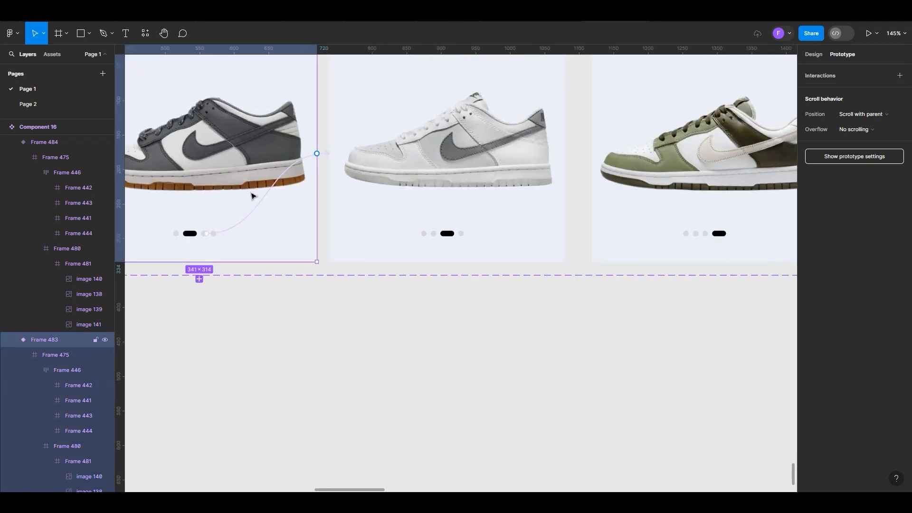
Link the third indicator marker in the Frame 485 variant back to Frame 484 with an On click, Smart animate interaction
scroll(658, 273, "down", 3)
scroll(663, 258, "up", 5)
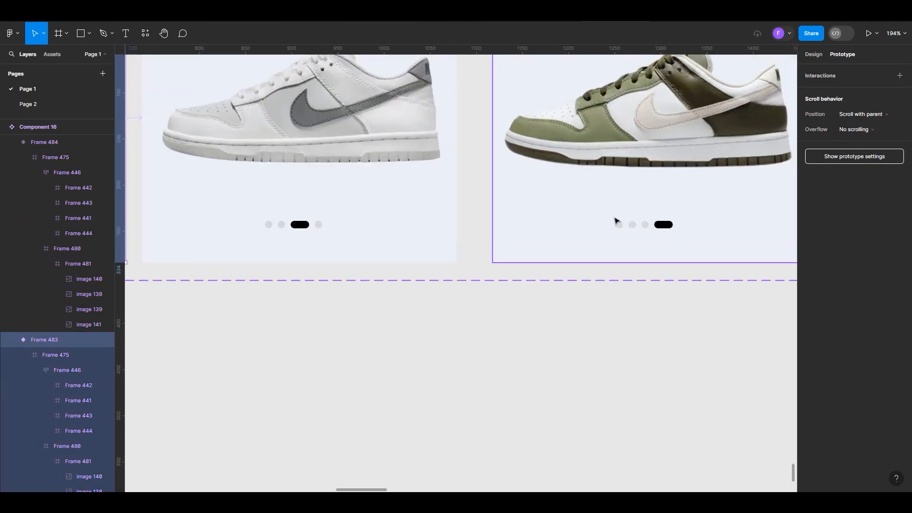
double_click(621, 229)
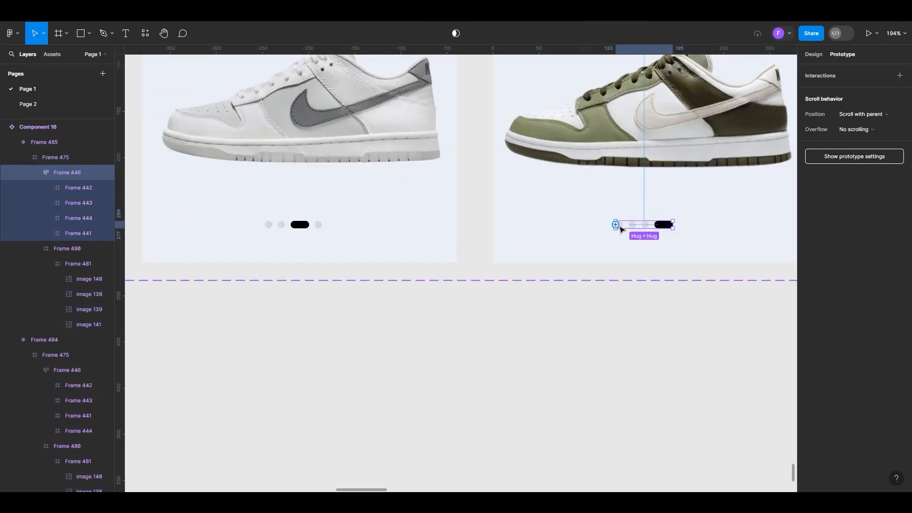
left_click(624, 227)
left_click_drag(626, 227, 456, 119)
scroll(517, 249, "down", 5)
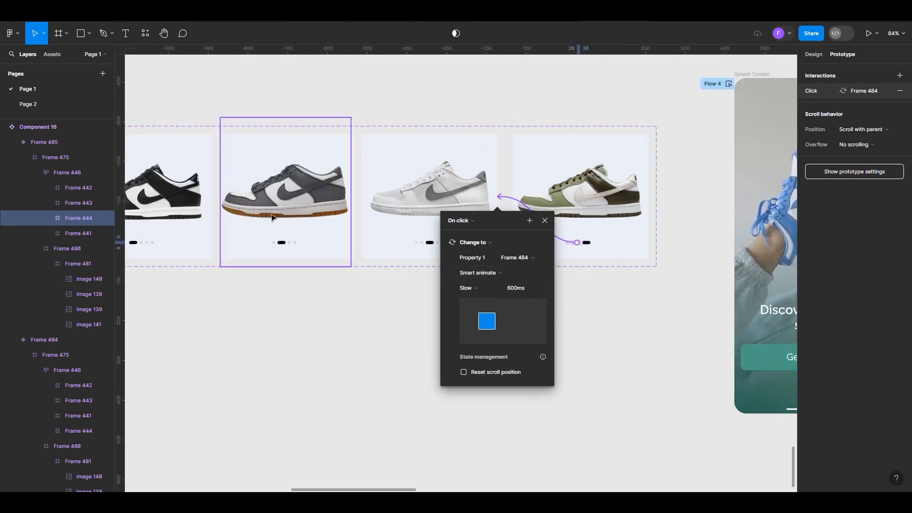
Link the second indicator marker in the Frame 484 variant back to Frame 483 with an On click, Smart animate interaction
scroll(271, 218, "up", 5)
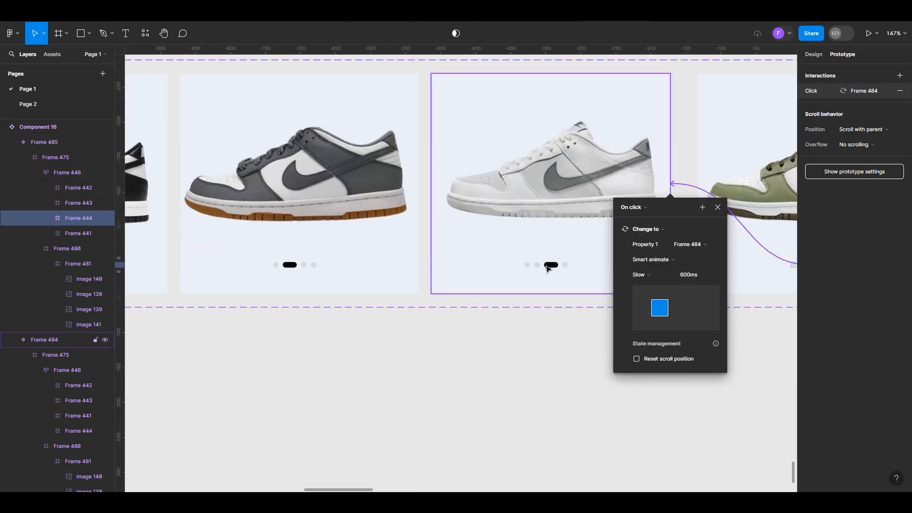
double_click(549, 270)
double_click(548, 269)
double_click(539, 269)
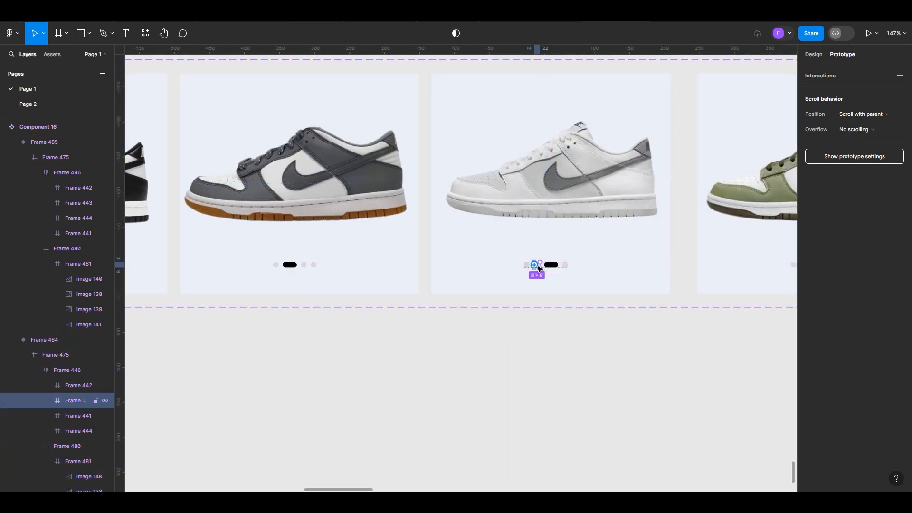
left_click_drag(535, 265, 327, 157)
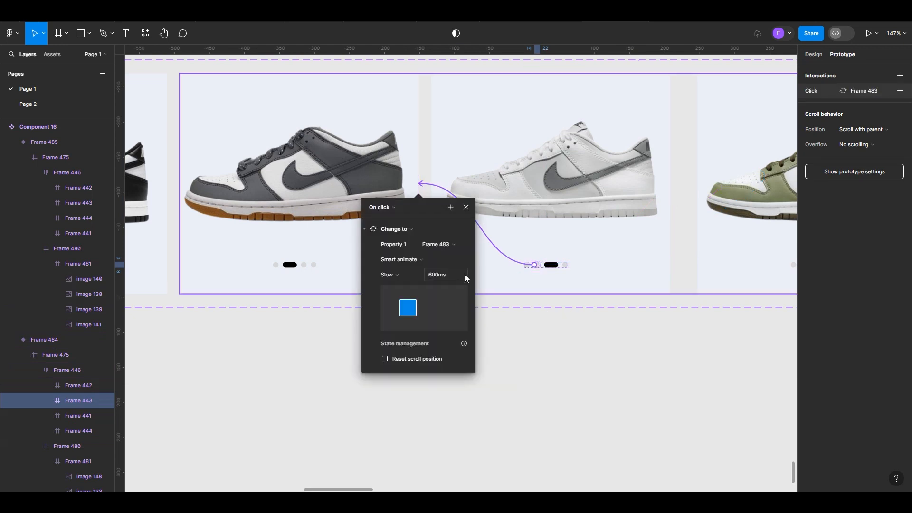
Link the first indicator marker in the Frame 483 variant back to Frame 482 with an On click, Smart animate interaction
scroll(465, 276, "down", 5)
scroll(317, 278, "up", 4)
scroll(332, 276, "up", 2)
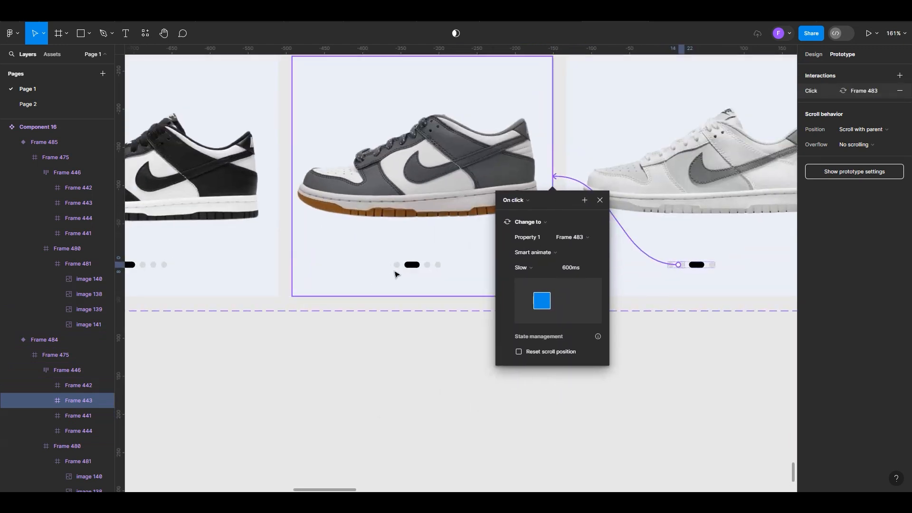
left_click(399, 267)
scroll(399, 266, "up", 3)
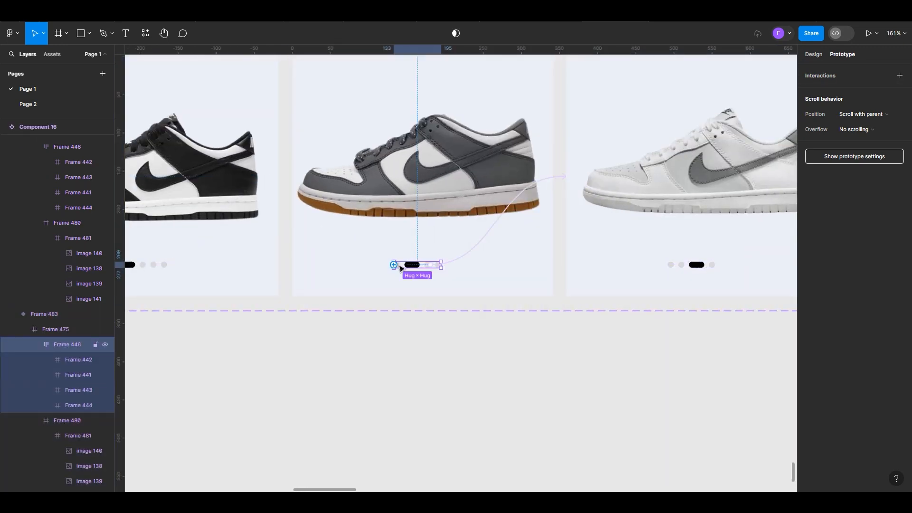
scroll(401, 271, "up", 3)
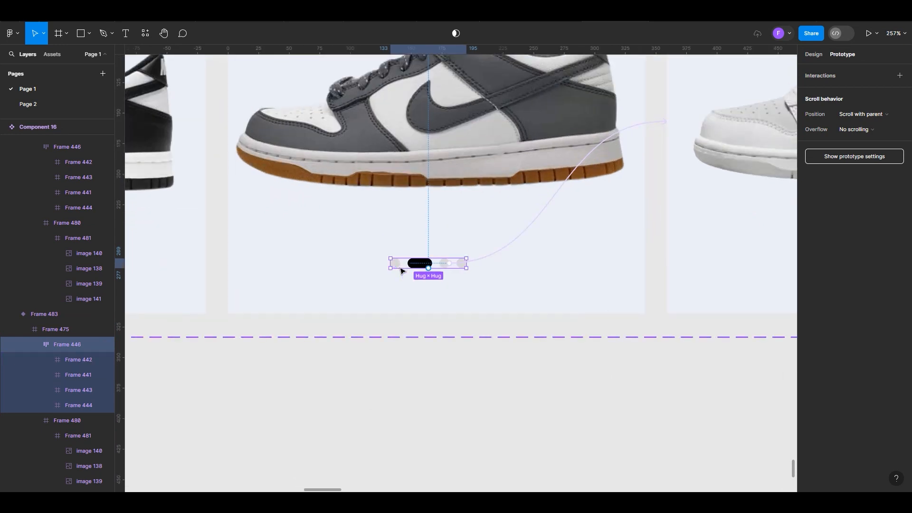
left_click(399, 267)
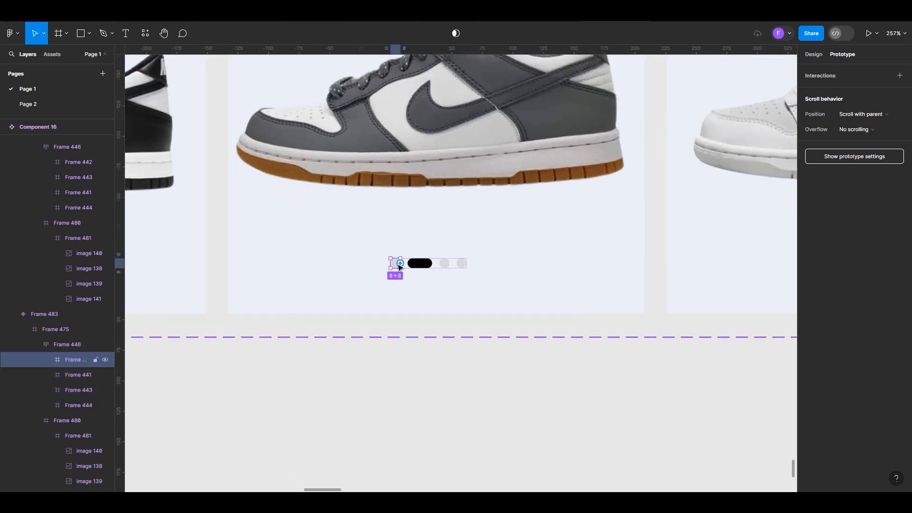
left_click_drag(400, 265, 178, 159)
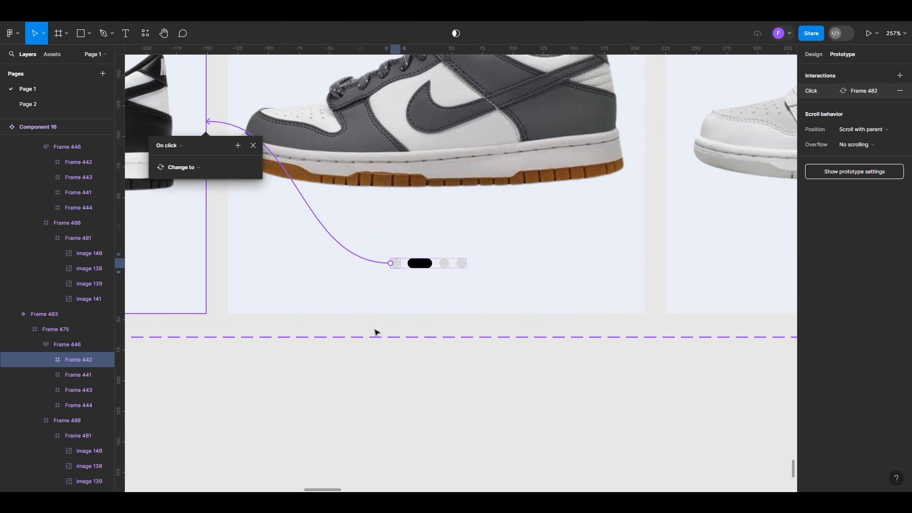
scroll(377, 338, "down", 2)
scroll(377, 338, "down", 6)
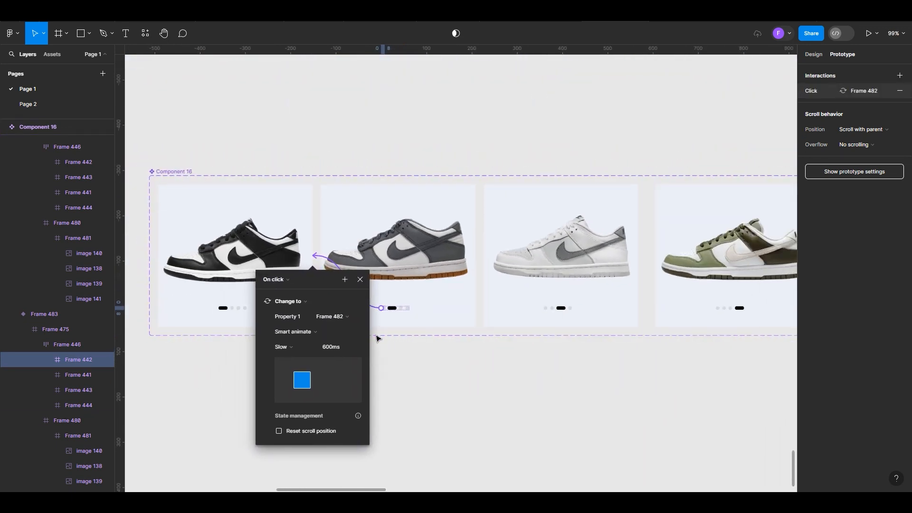
left_click(230, 368)
Copy the black-and-white shoe variant, Frame 482, from the Component 16 set
scroll(234, 367, "up", 2)
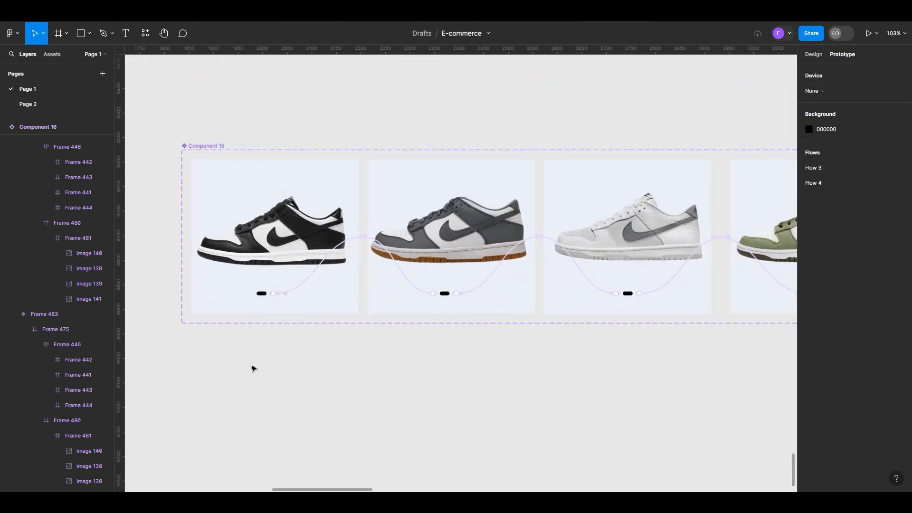
scroll(247, 342, "up", 1)
left_click(275, 236)
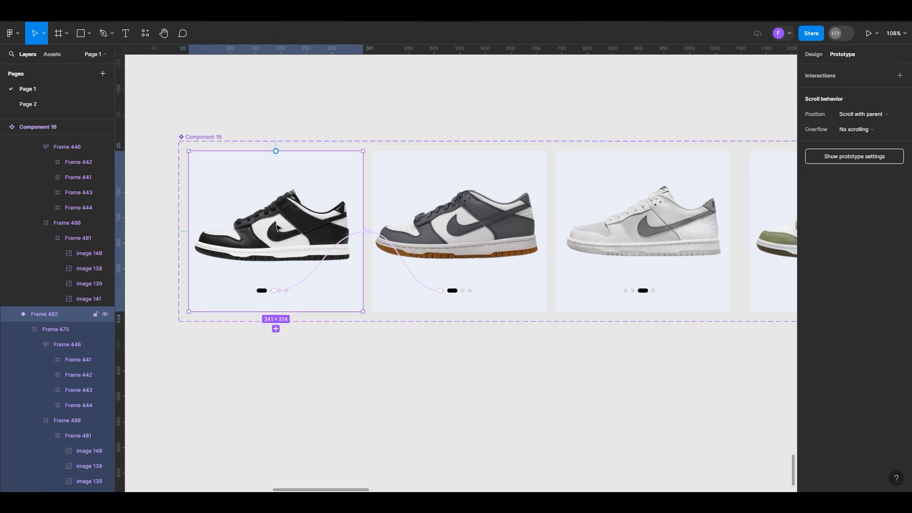
right_click(275, 197)
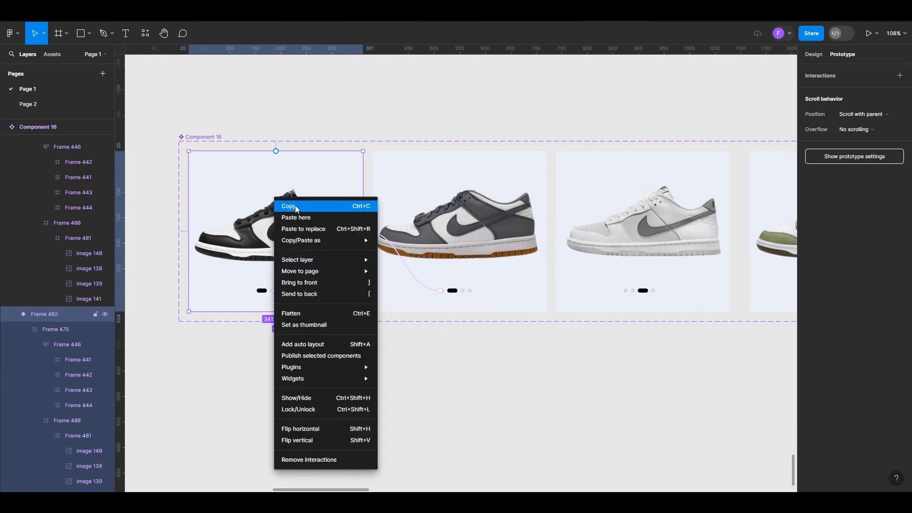
left_click(291, 207)
Replace the Component 15 shoe image on the Description Screen with the copied carousel variant
scroll(215, 280, "down", 6)
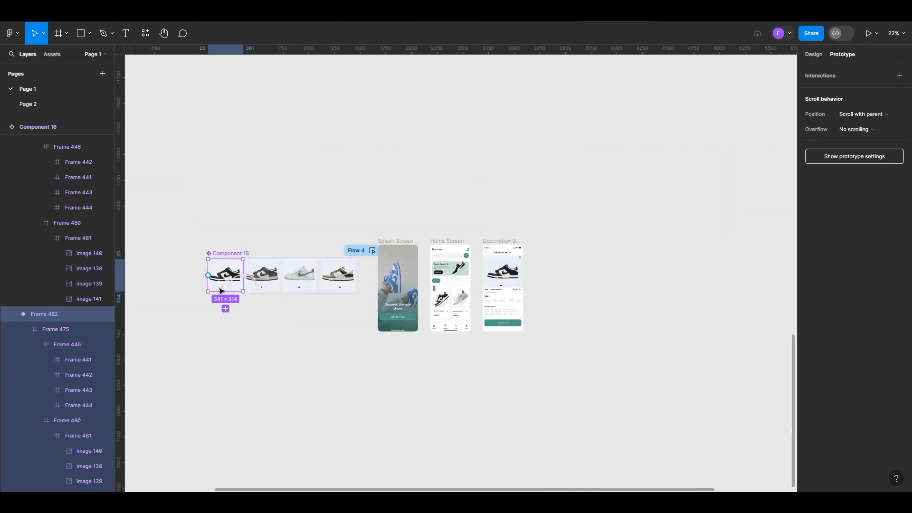
scroll(562, 281, "up", 8)
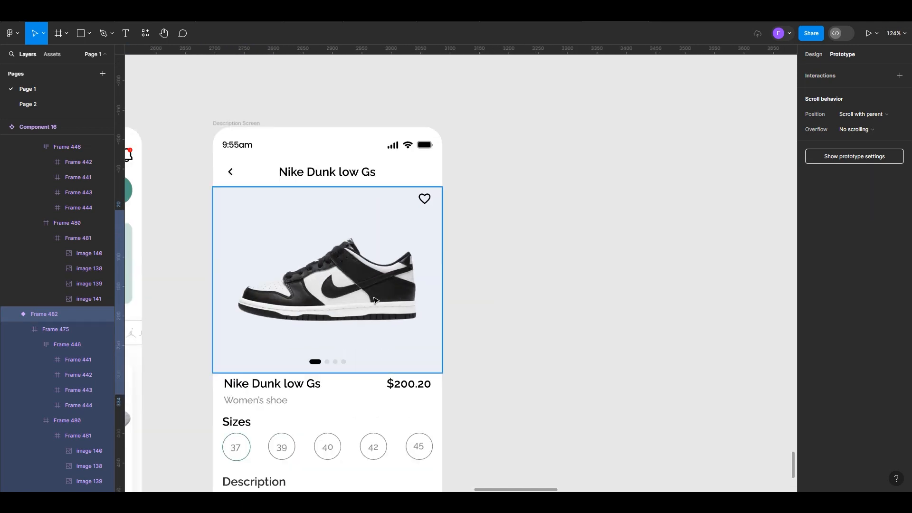
left_click(332, 292)
double_click(332, 292)
left_click(477, 147)
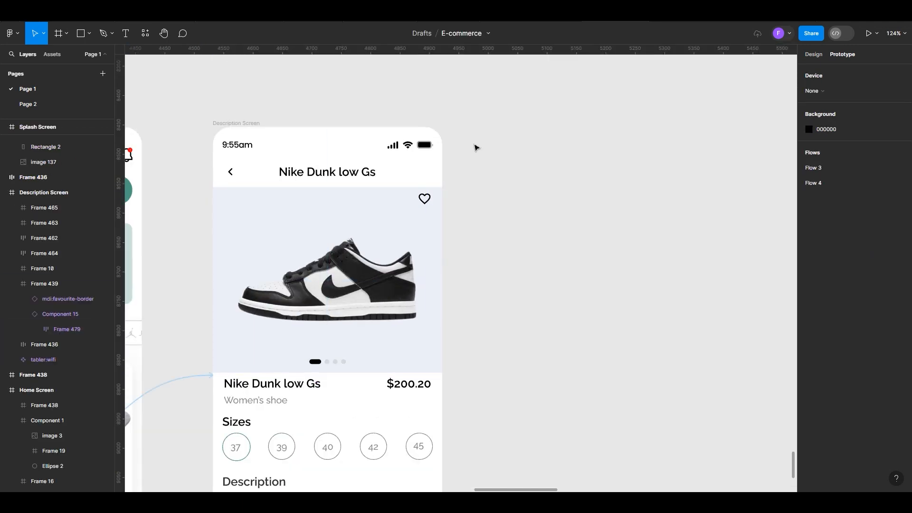
left_click(365, 273)
right_click(366, 274)
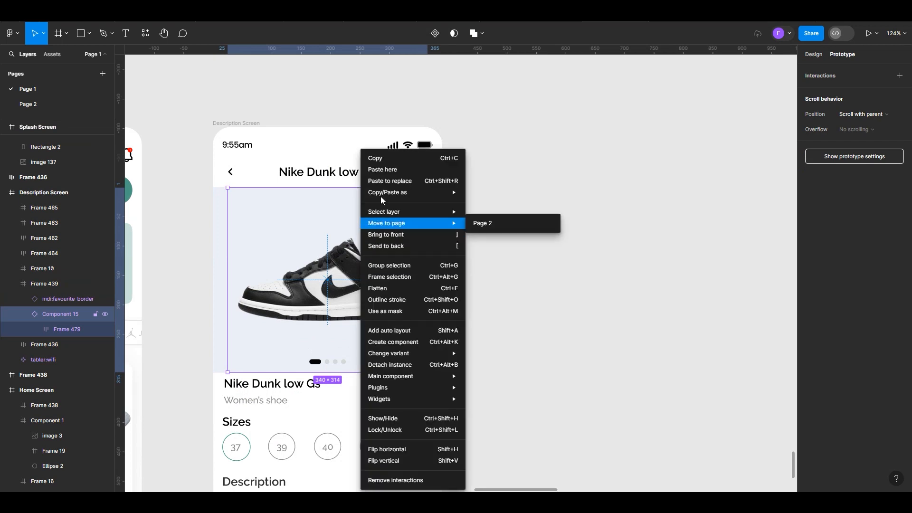
left_click(386, 183)
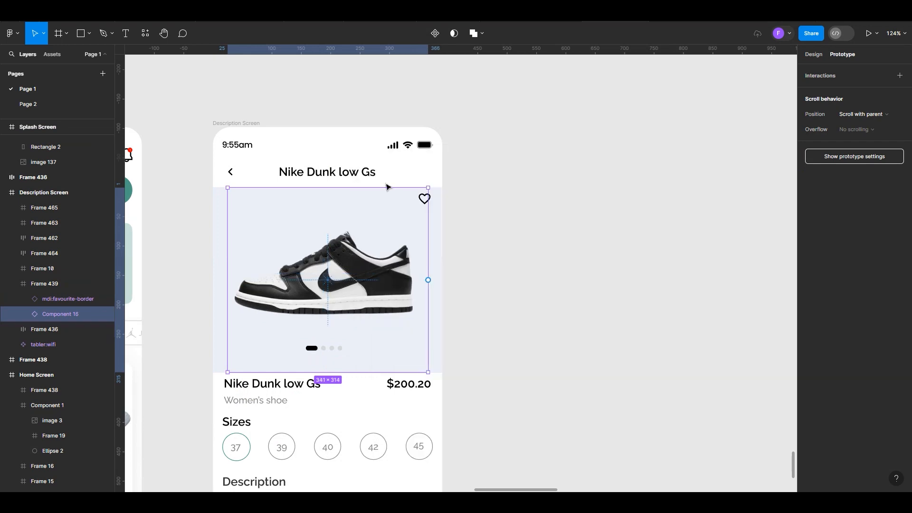
left_click(478, 303)
Make the Description Screen a flow starting point and open its prototype preview in full view
scroll(504, 308, "down", 3)
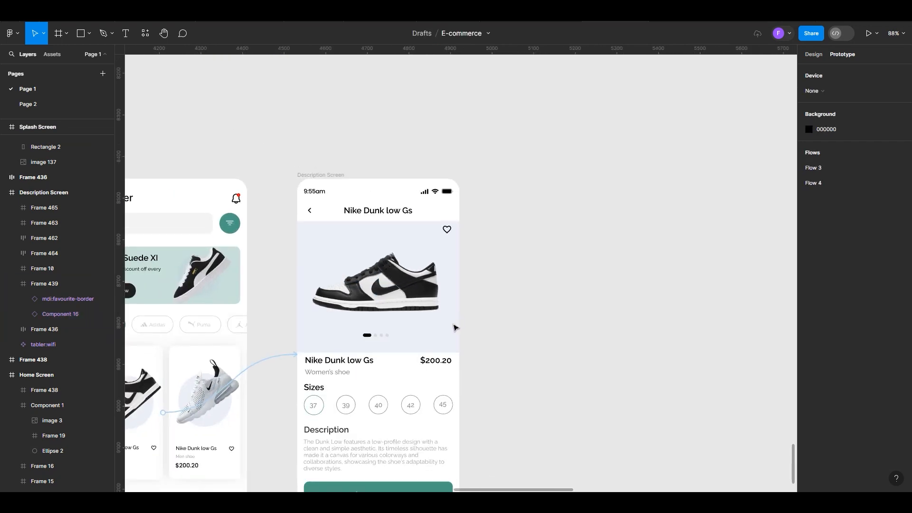
scroll(364, 331, "up", 1)
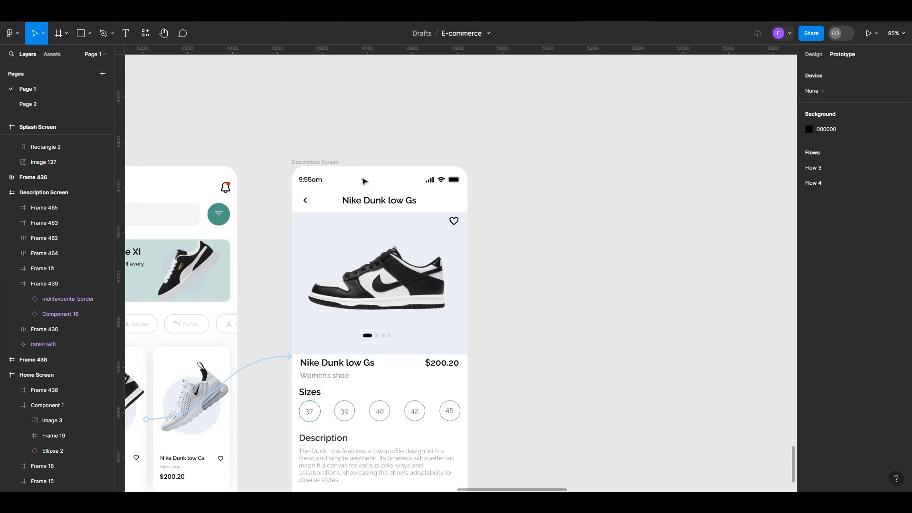
left_click(328, 164)
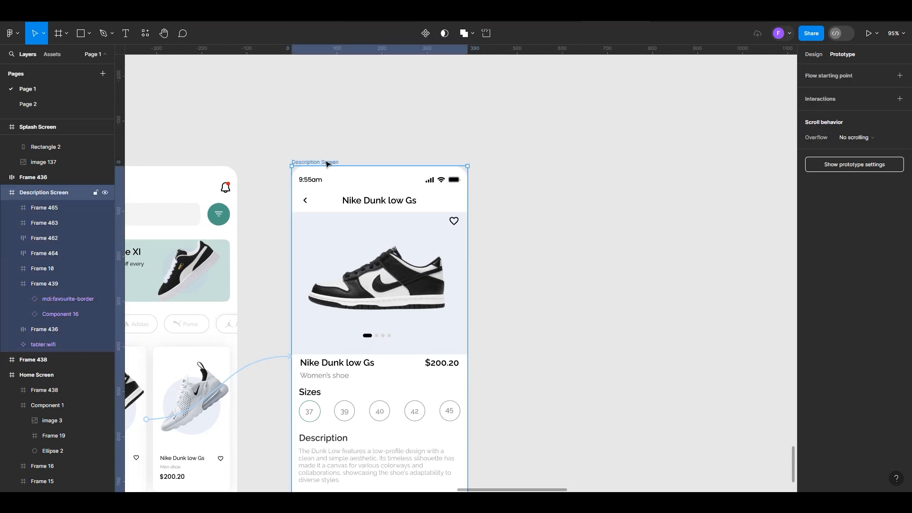
left_click(824, 75)
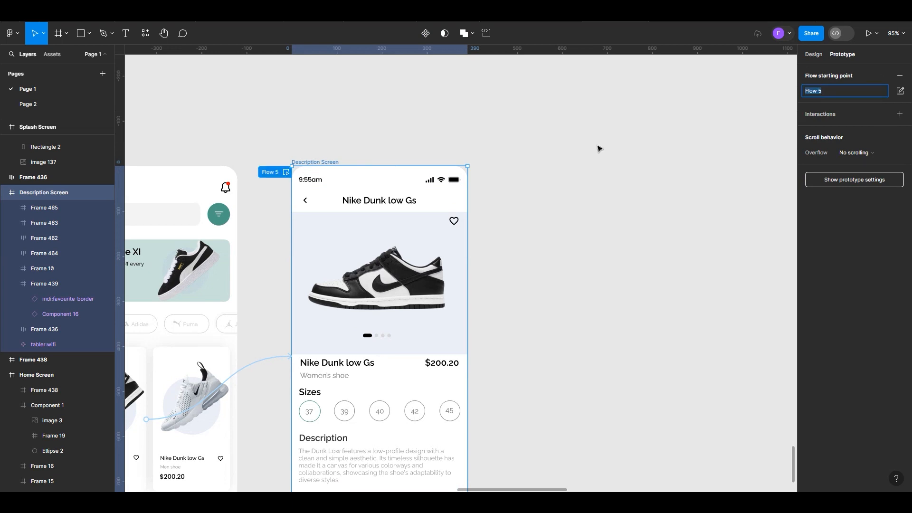
left_click(285, 173)
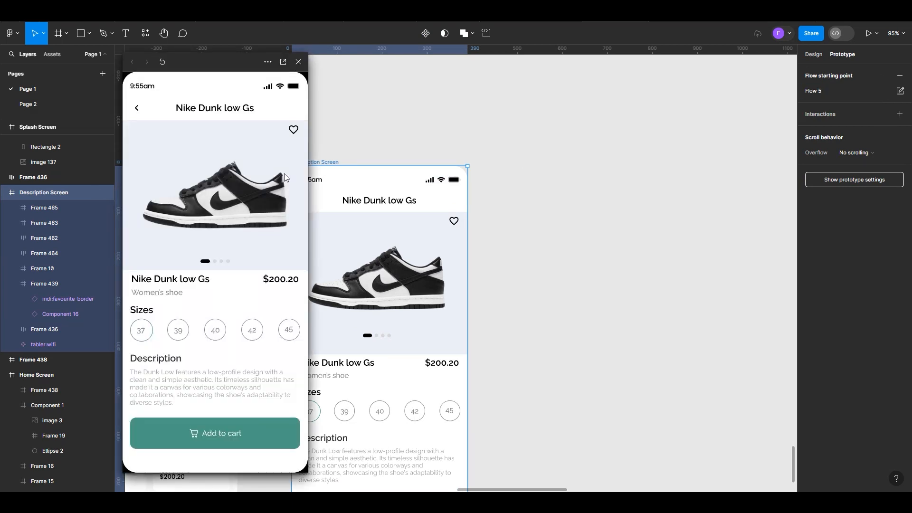
left_click(285, 63)
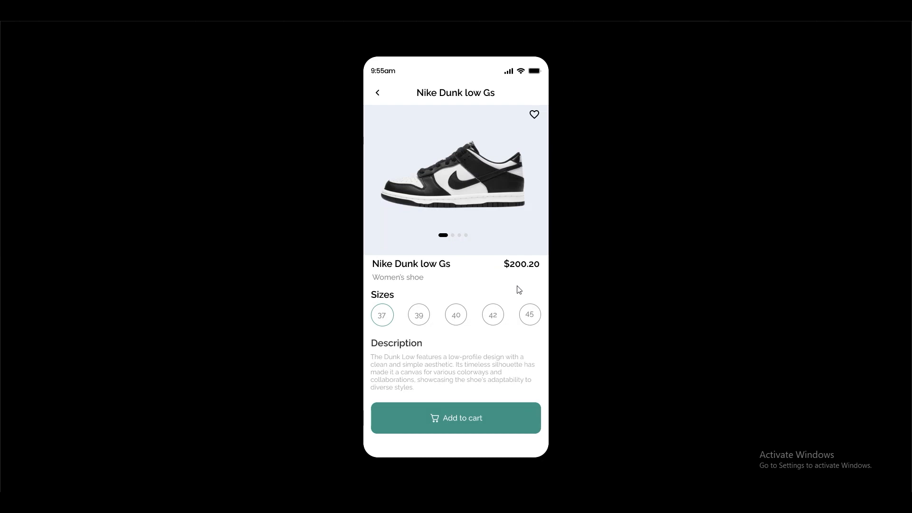
Test the carousel in the preview by cycling forward and backward through all four shoes with the indicator markers
left_click(453, 236)
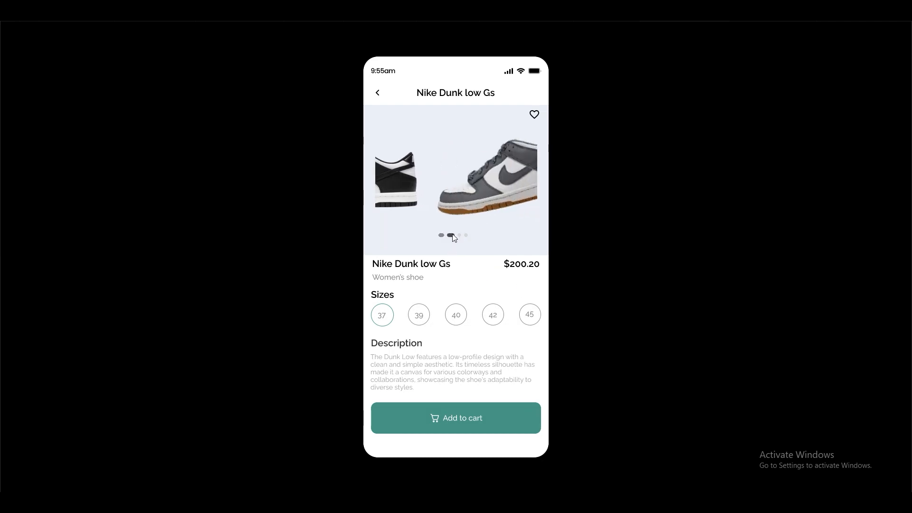
left_click(459, 235)
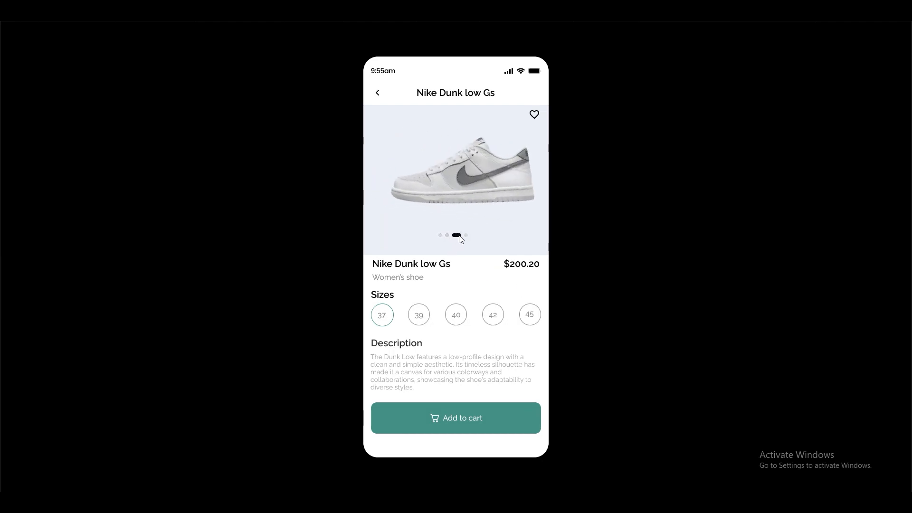
left_click(468, 240)
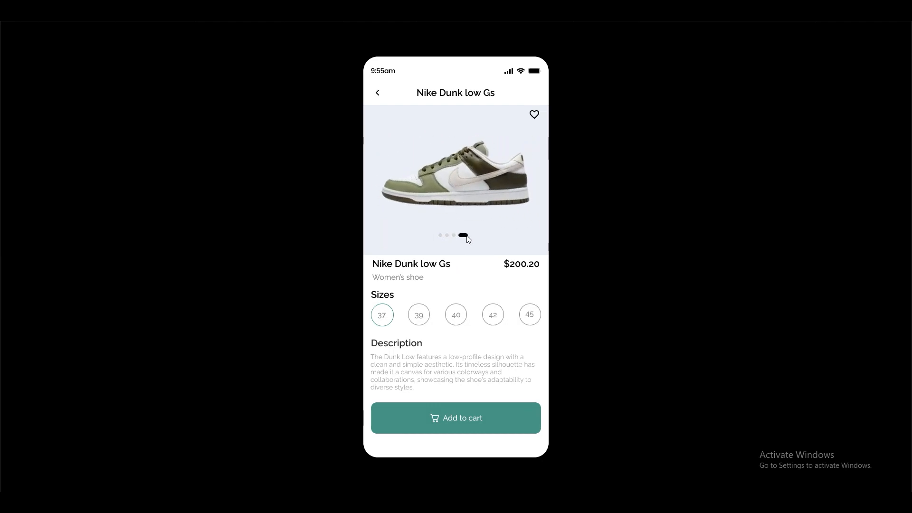
left_click(455, 235)
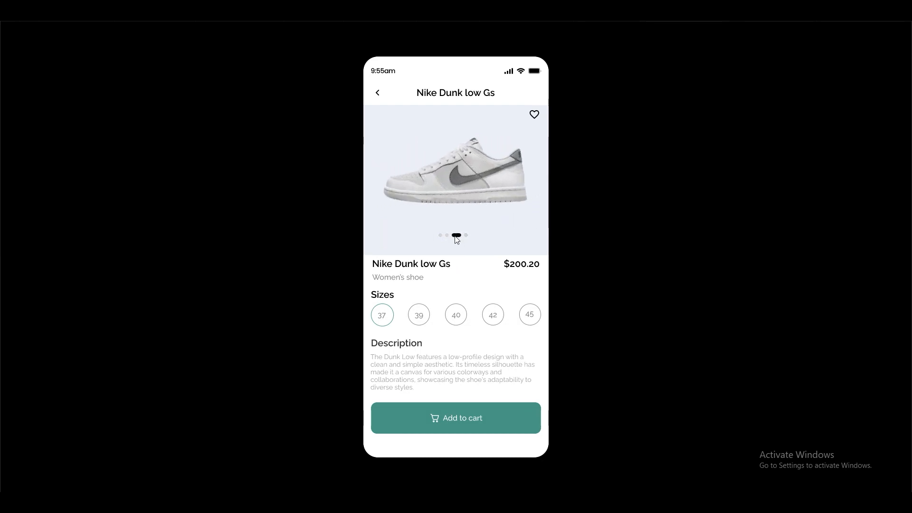
left_click(448, 236)
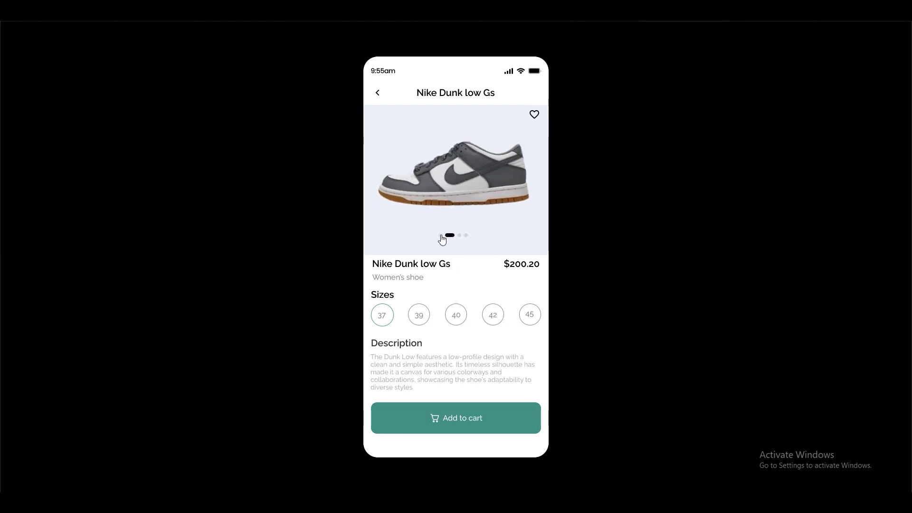
left_click(441, 237)
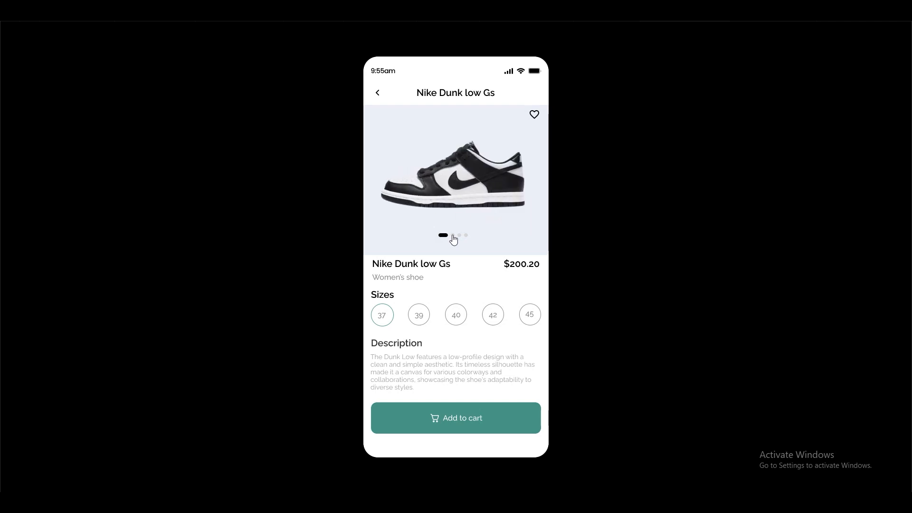
left_click(453, 236)
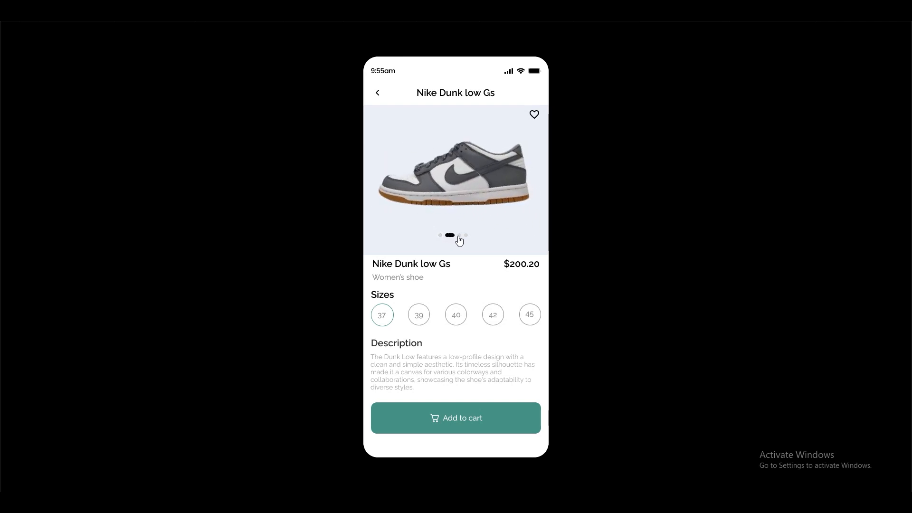
left_click(459, 236)
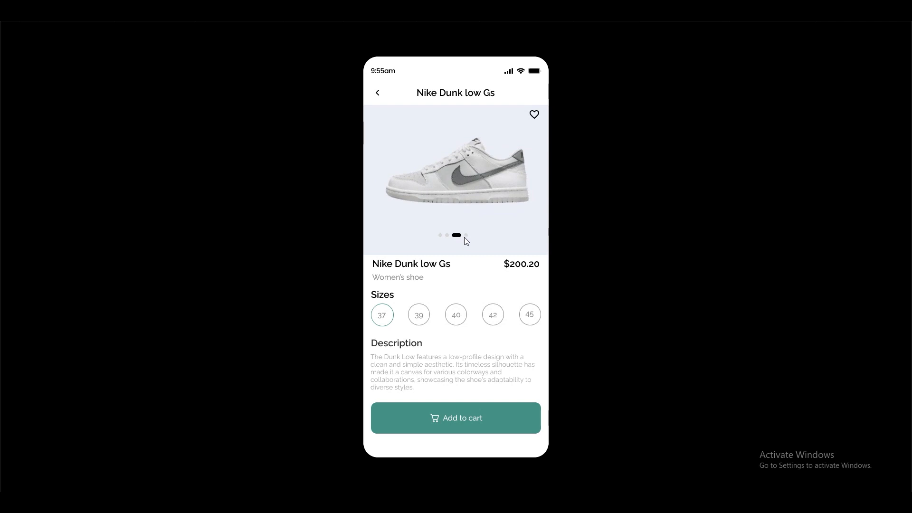
left_click(467, 237)
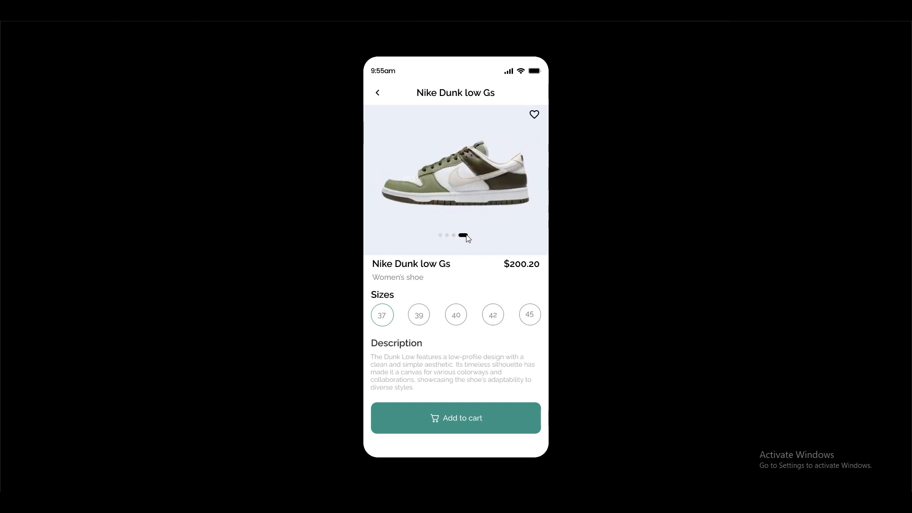
left_click(455, 235)
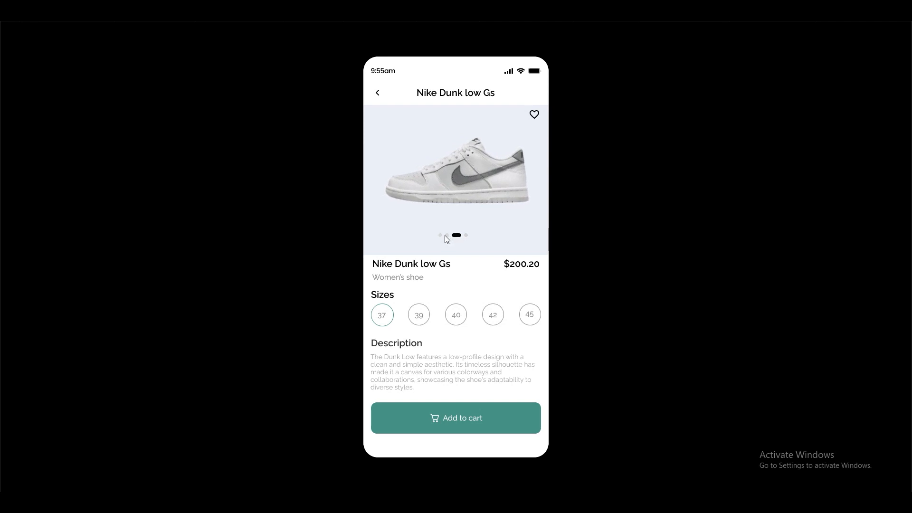
left_click(446, 235)
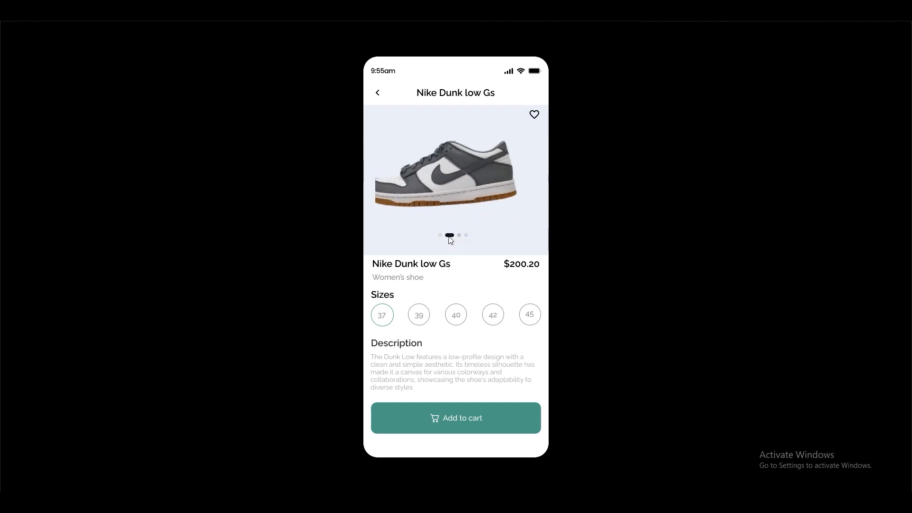
left_click(441, 236)
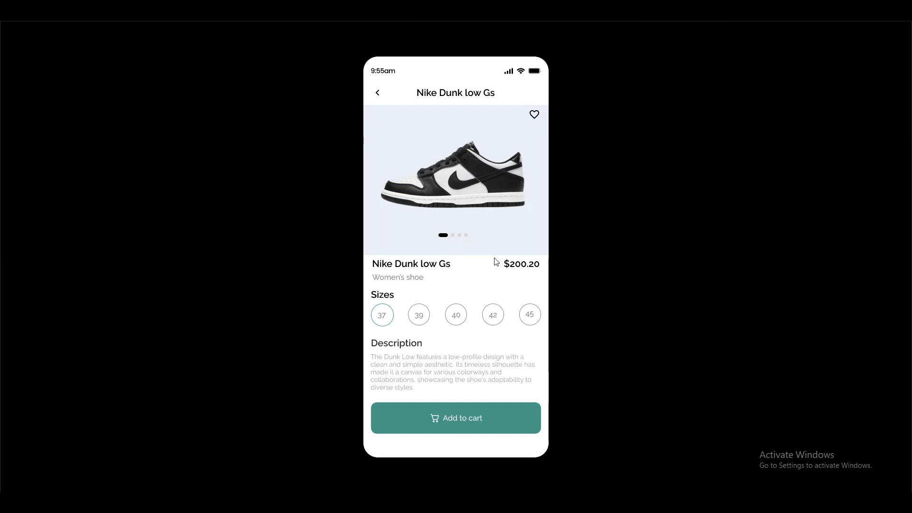
left_click(452, 236)
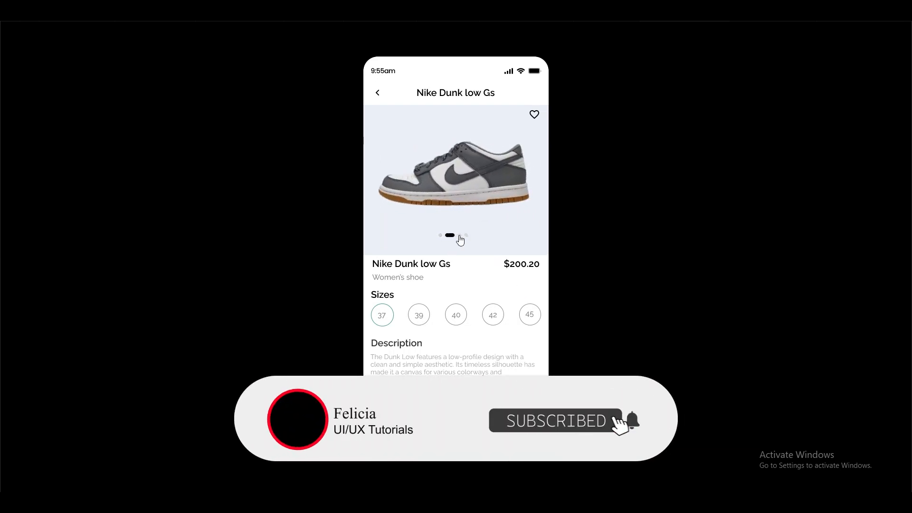
left_click(460, 237)
left_click(467, 237)
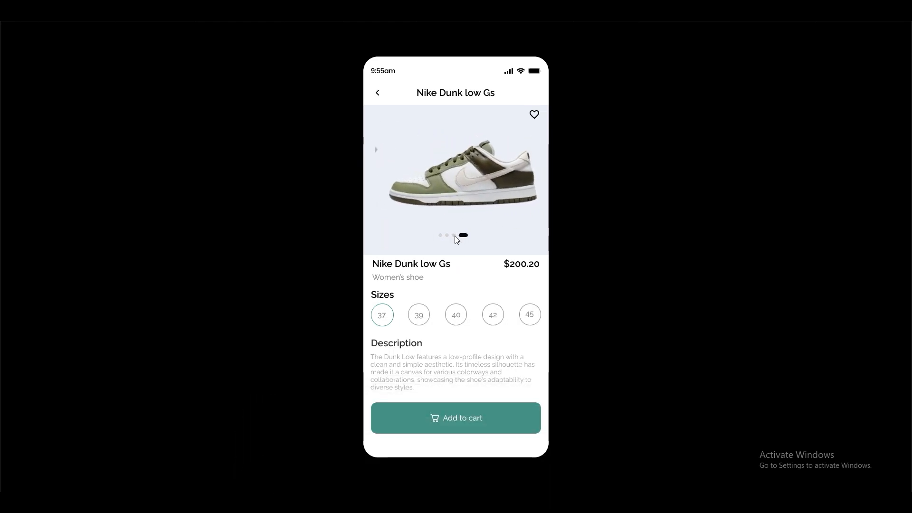
left_click(455, 235)
left_click(447, 236)
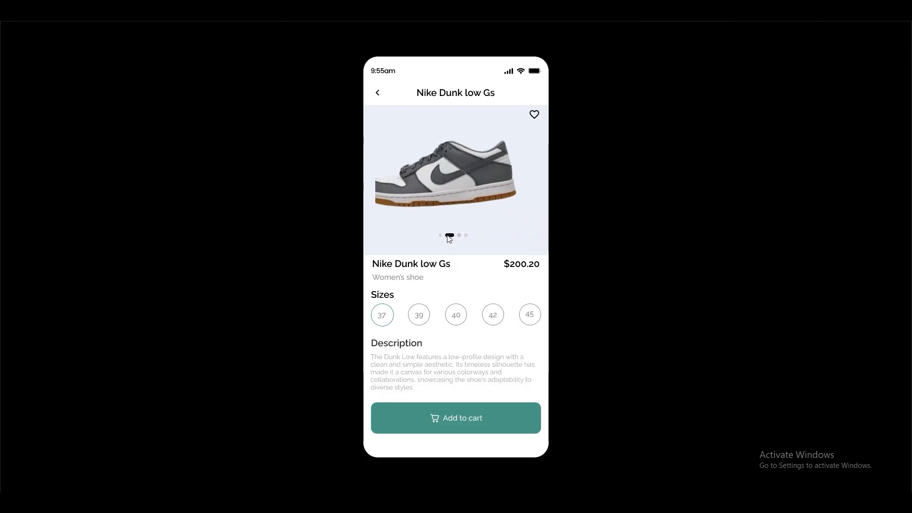
left_click(442, 236)
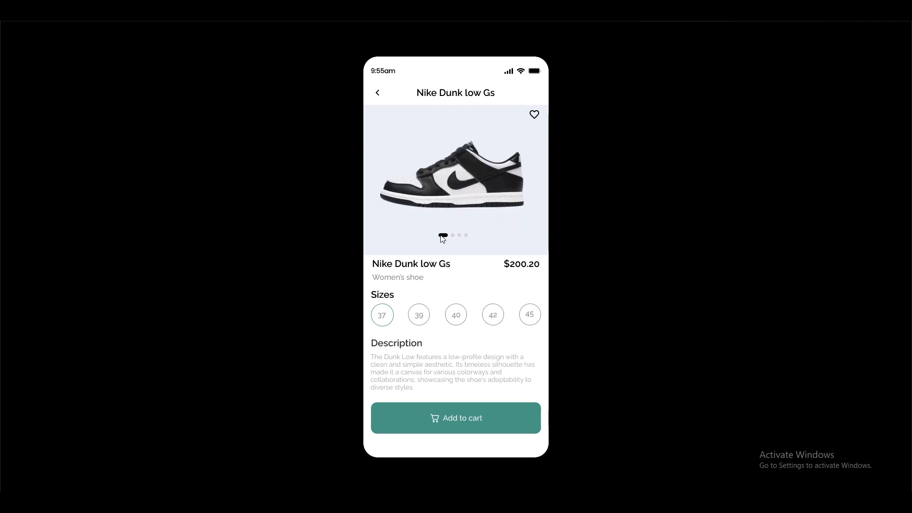
left_click(453, 235)
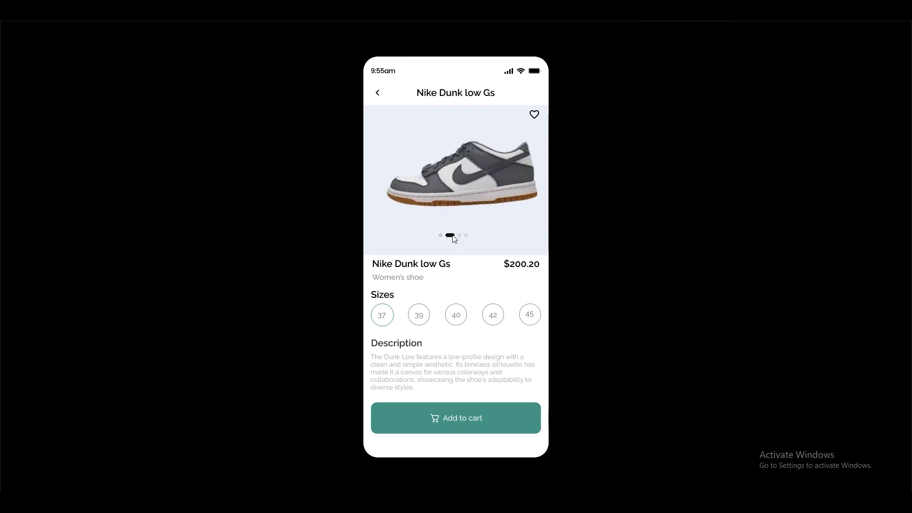
left_click(459, 236)
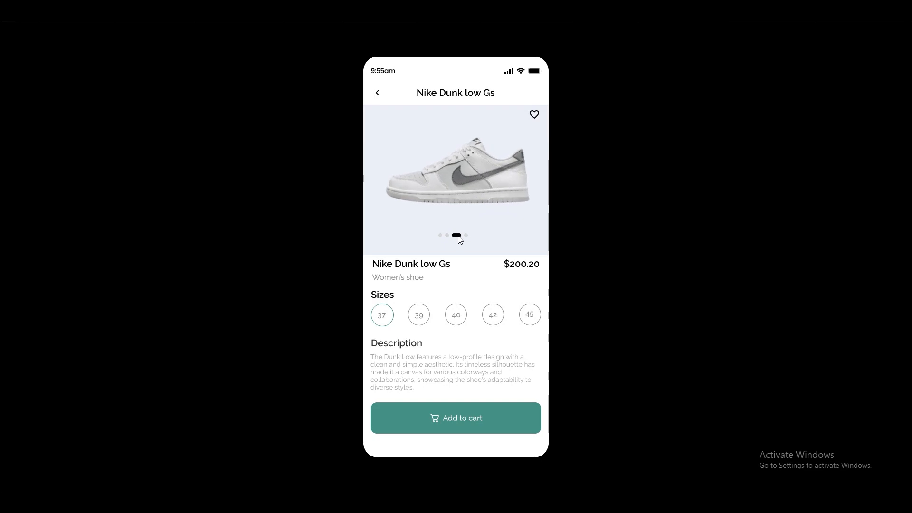